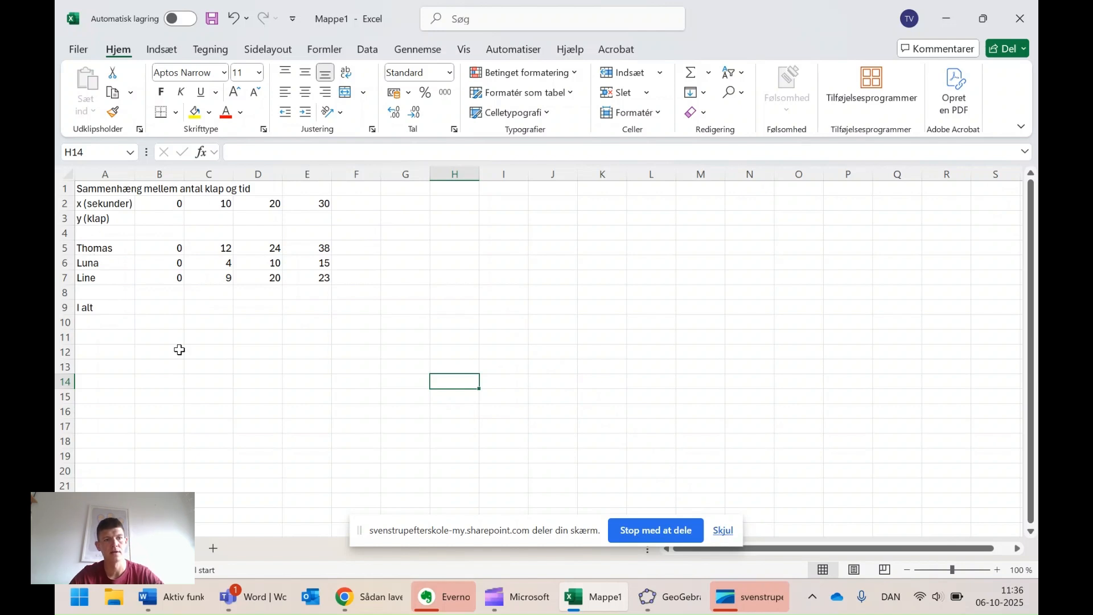
# Enter 0 as the y (klap) value for 0 seconds in cell B3
pyautogui.click(149, 221)
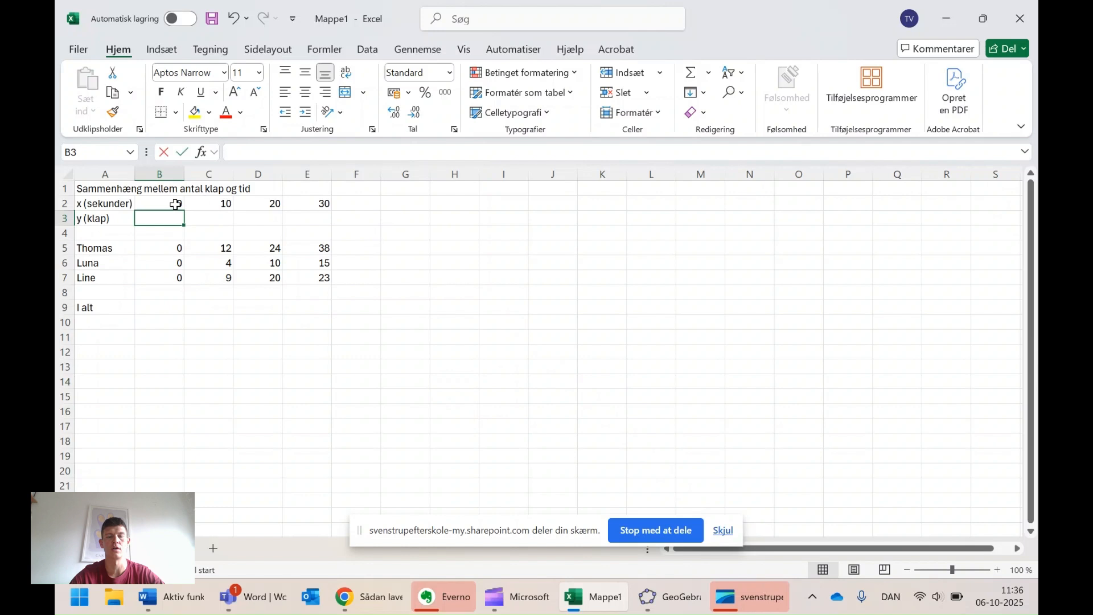
pyautogui.write('0')
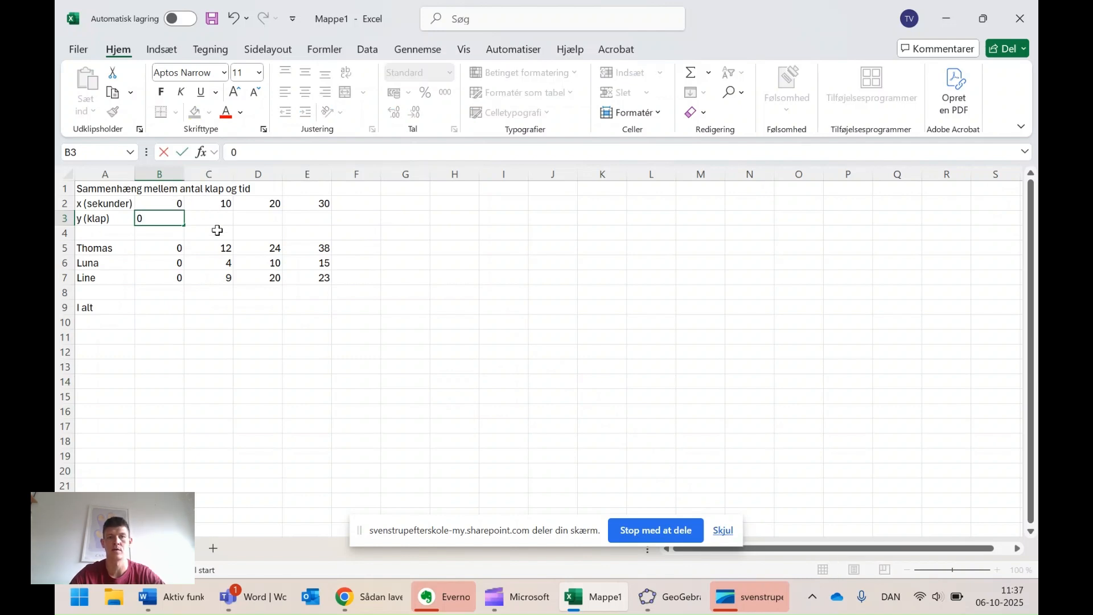
pyautogui.click(386, 232)
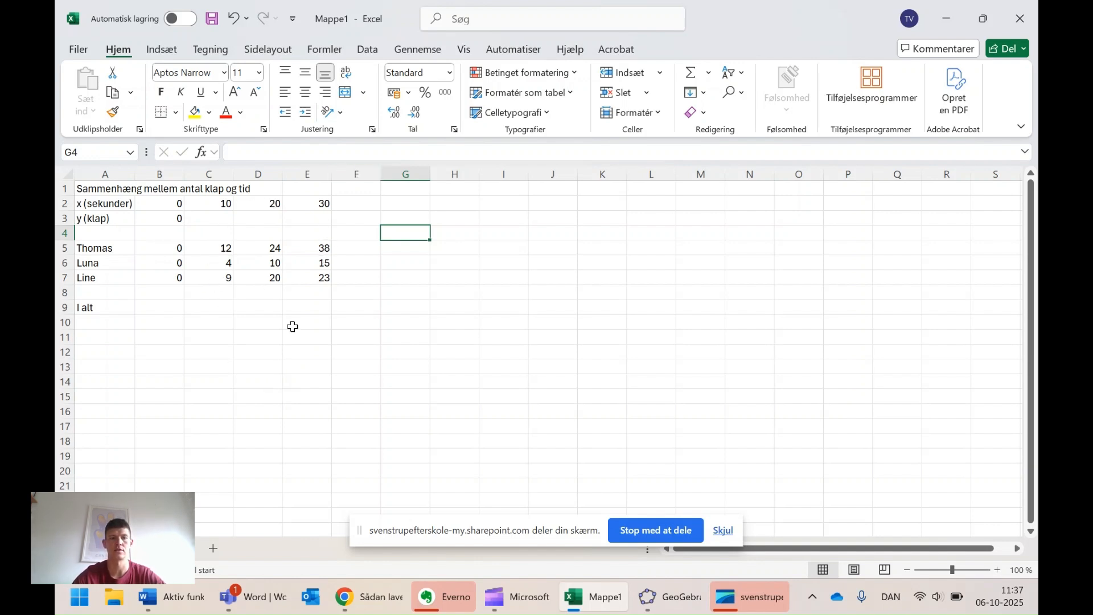
# Sum C5:C7 in cell C9 of the I alt row and fill the formula across to E9
pyautogui.click(212, 309)
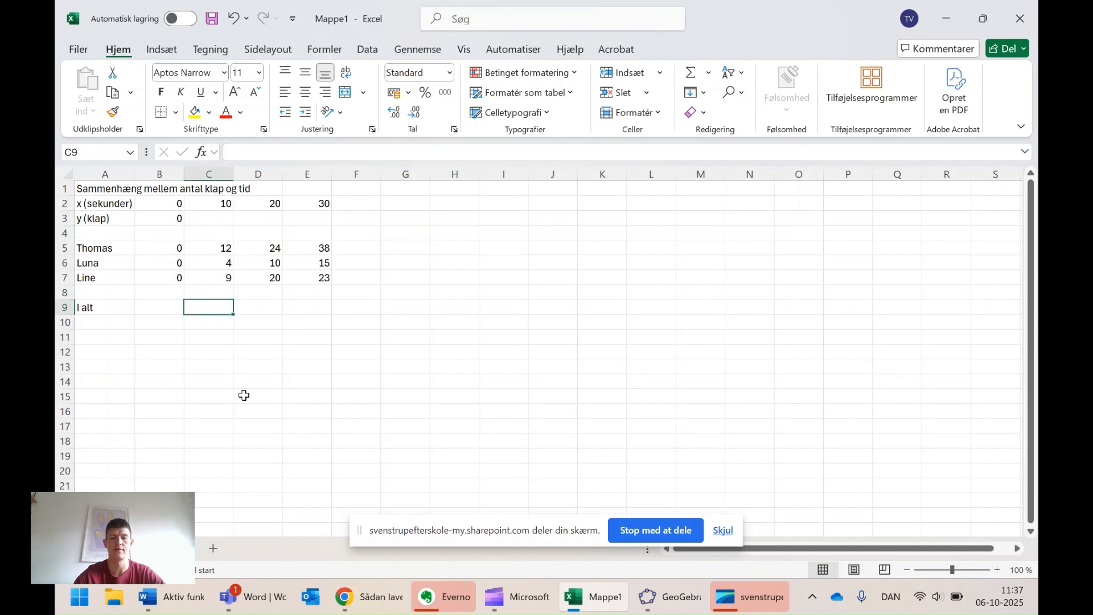
pyautogui.write('=sum(')
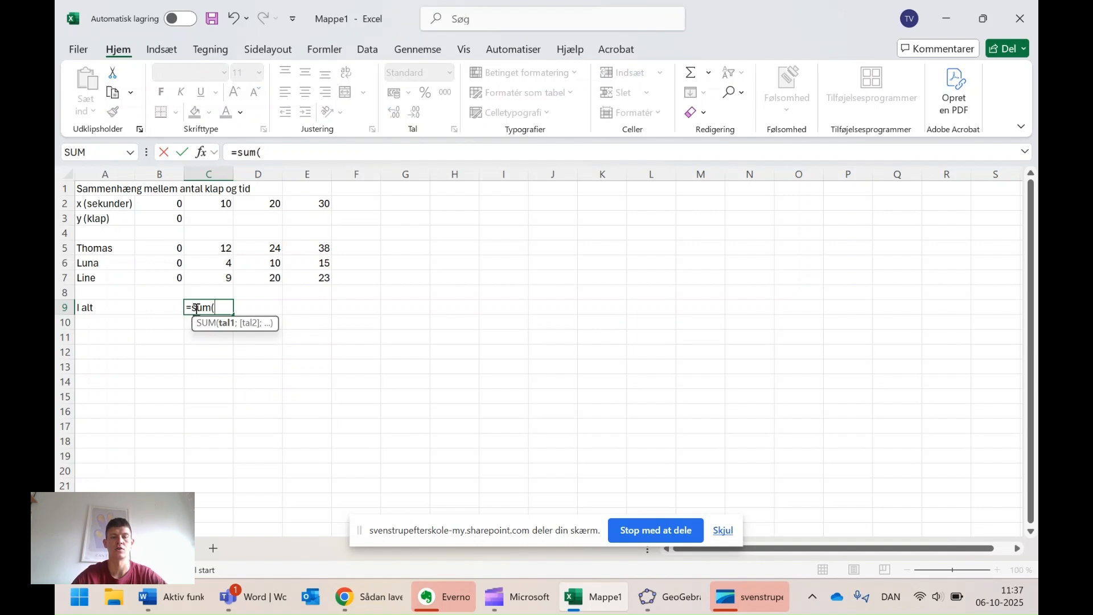
pyautogui.moveTo(219, 249); pyautogui.dragTo(228, 276)
pyautogui.press('Return')
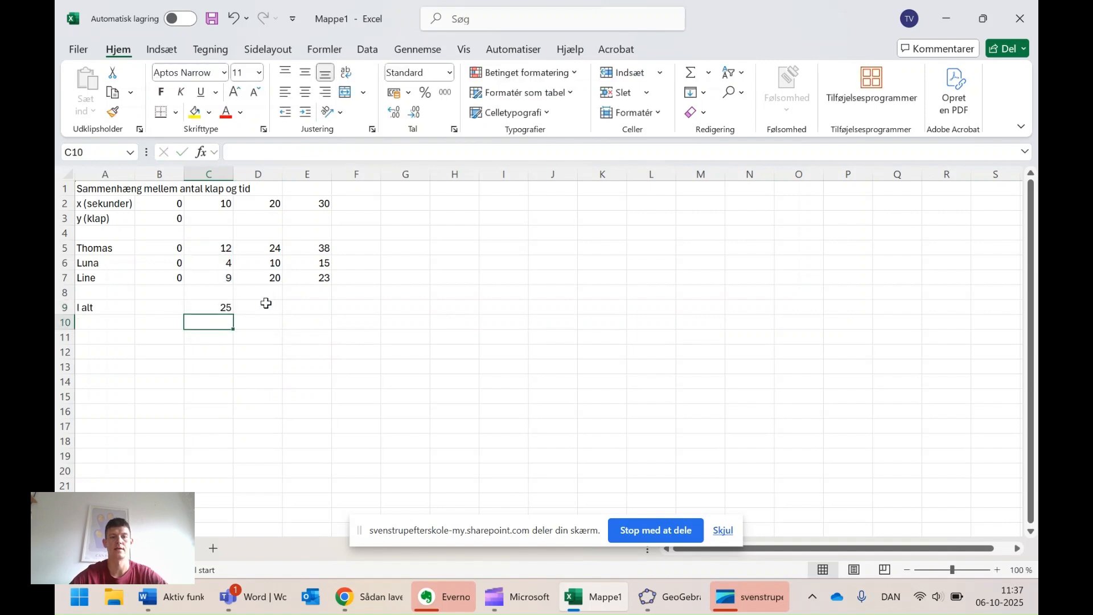
pyautogui.click(223, 309)
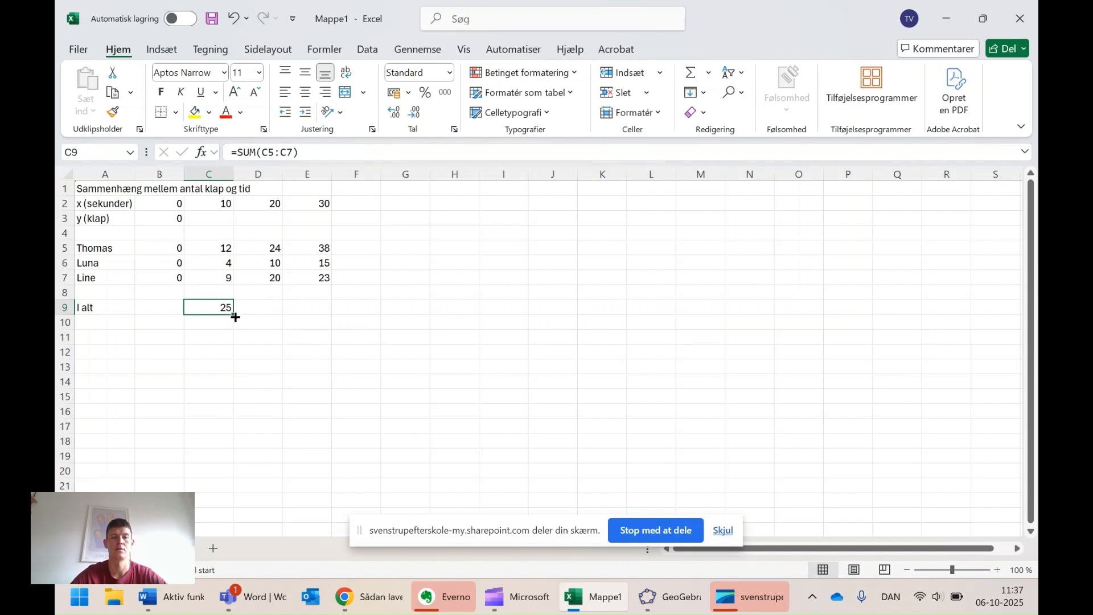
pyautogui.moveTo(235, 317); pyautogui.dragTo(327, 310)
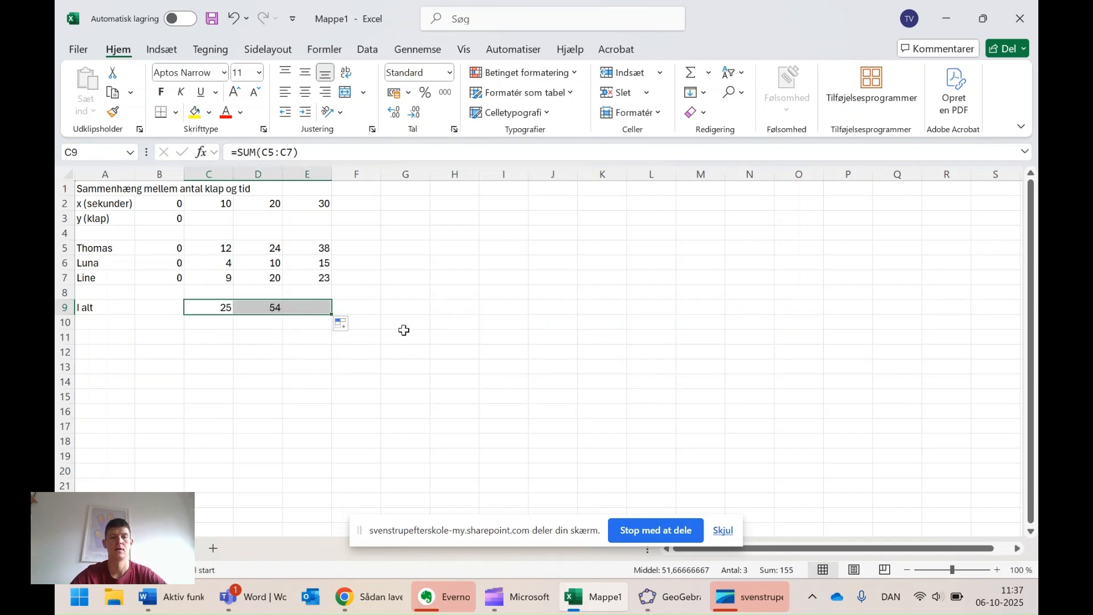
pyautogui.click(425, 305)
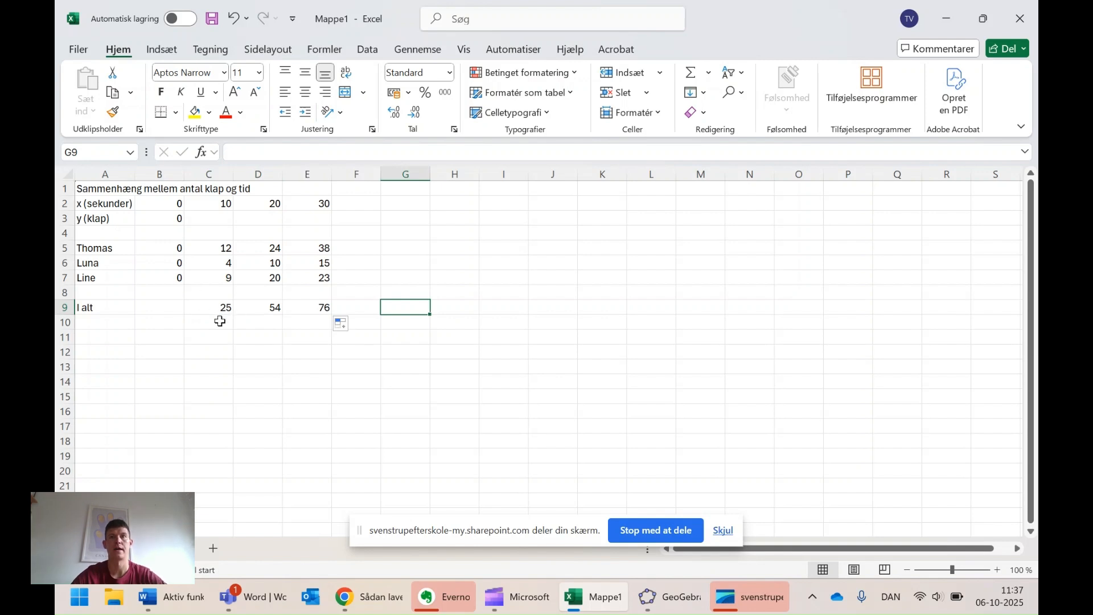
# Enter 25, 54 and 76 as the y (klap) values in cells C3, D3 and E3
pyautogui.click(213, 219)
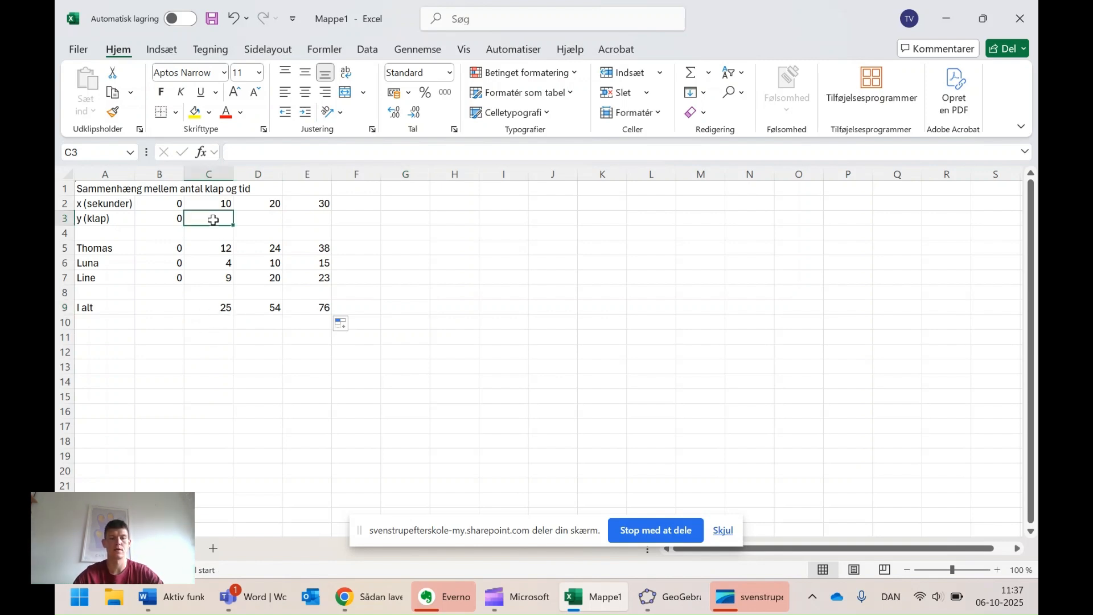
pyautogui.write('25')
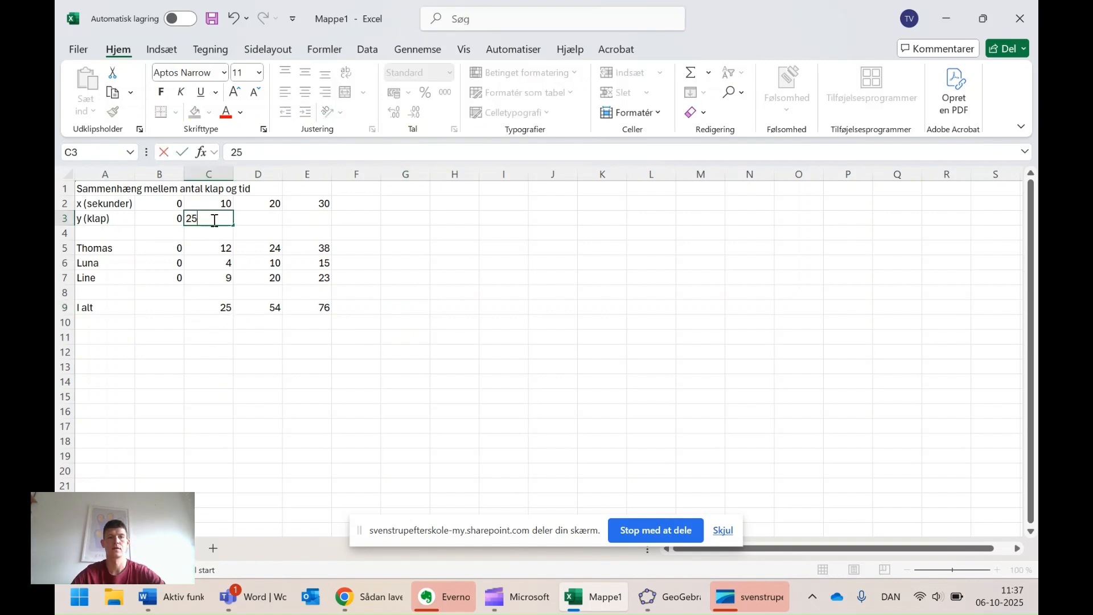
pyautogui.click(266, 221)
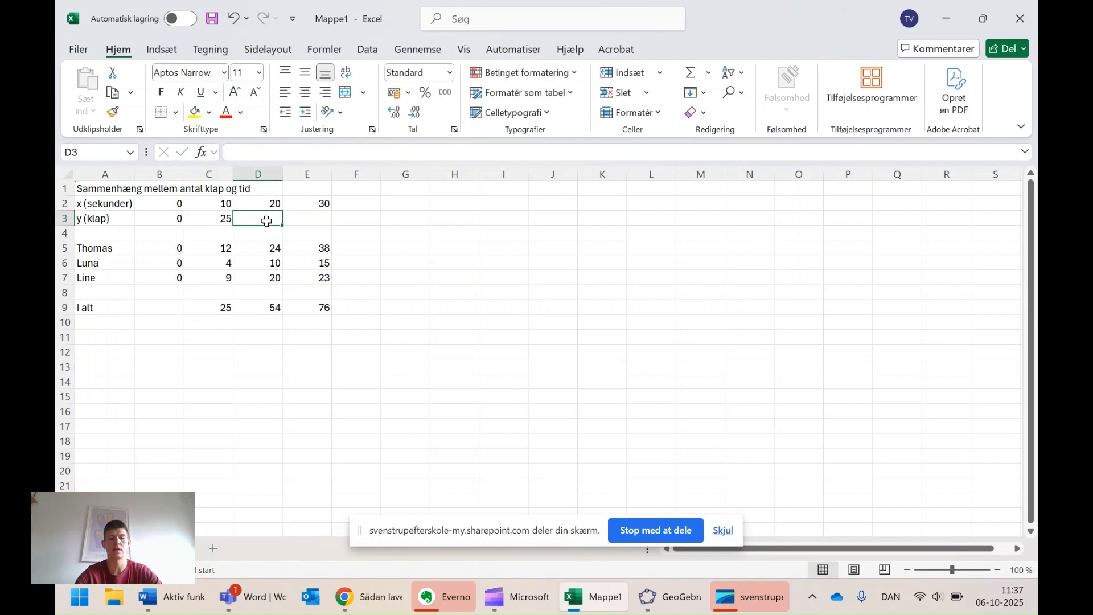
pyautogui.write('54')
pyautogui.click(324, 222)
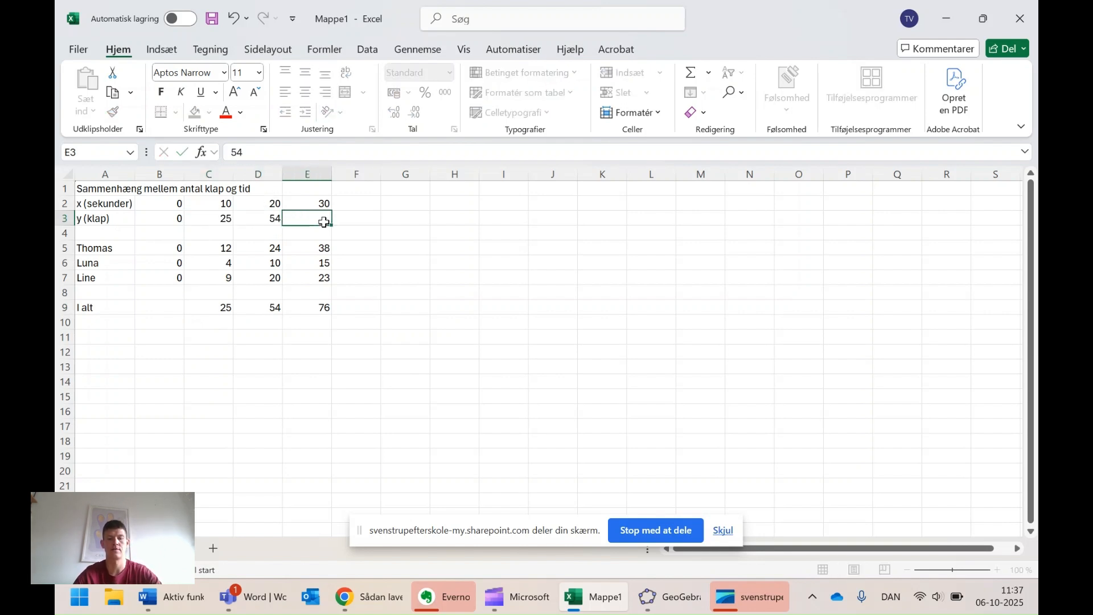
pyautogui.write('76')
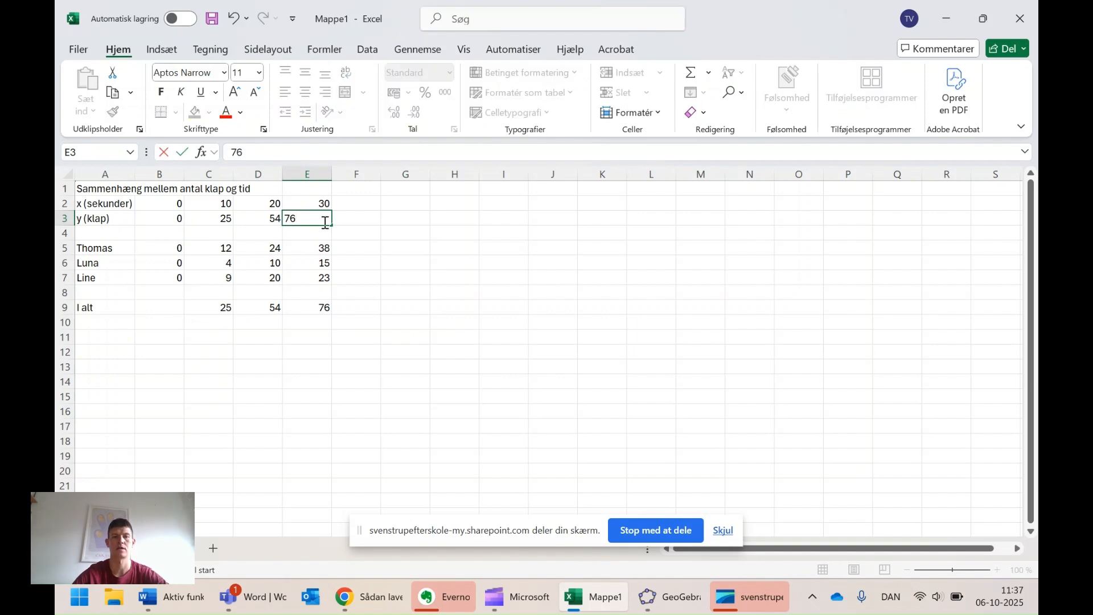
pyautogui.click(448, 301)
# Copy the title and x/y table in A1:E3, and switch to a maximized GeoGebra Classic 5 window
pyautogui.moveTo(81, 195); pyautogui.dragTo(327, 221)
pyautogui.hotkey('ctrl', 'c')
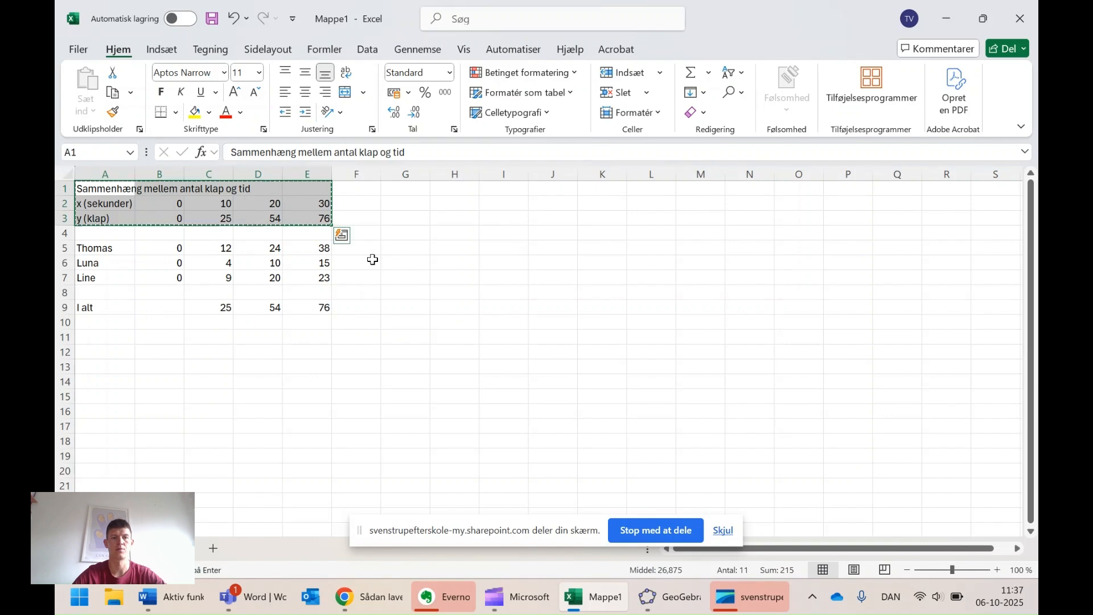
pyautogui.click(663, 609)
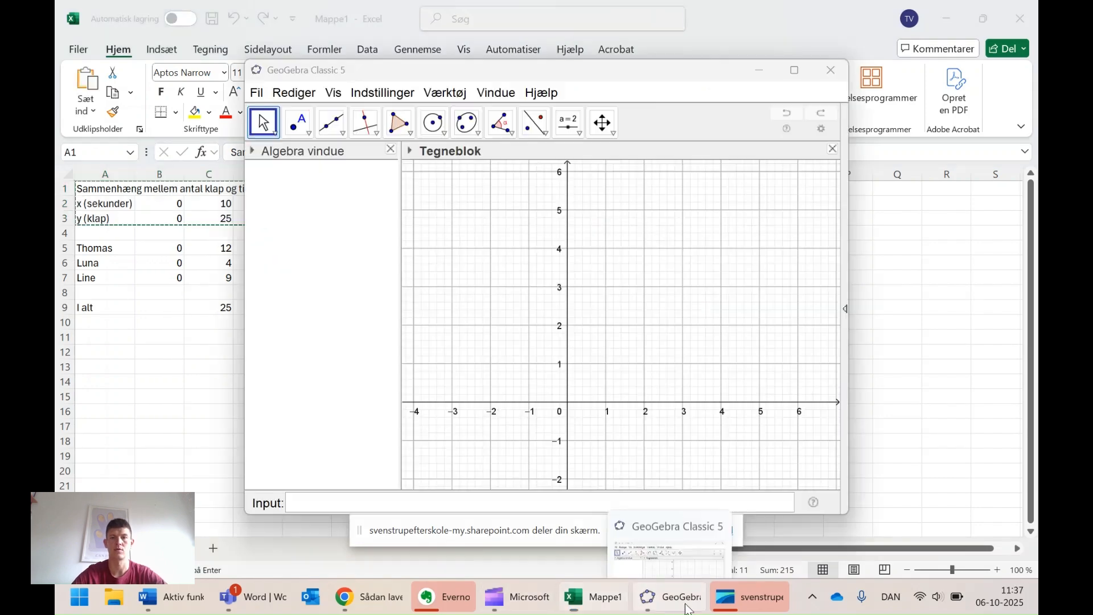
pyautogui.click(796, 72)
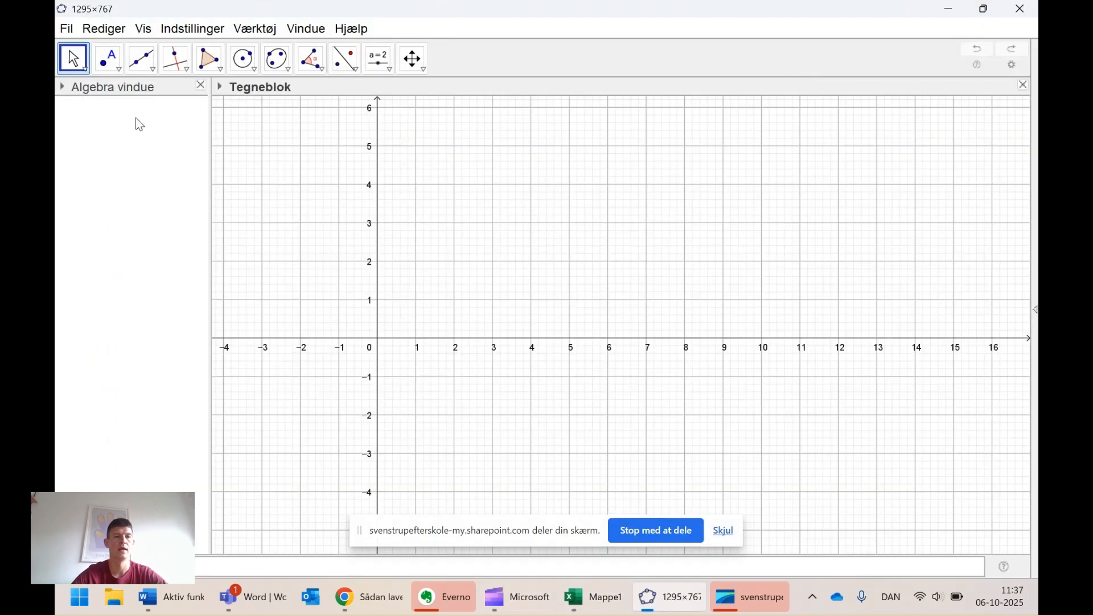
# Show the Regneark view, widen it, and paste the copied table starting at cell A1
pyautogui.click(143, 30)
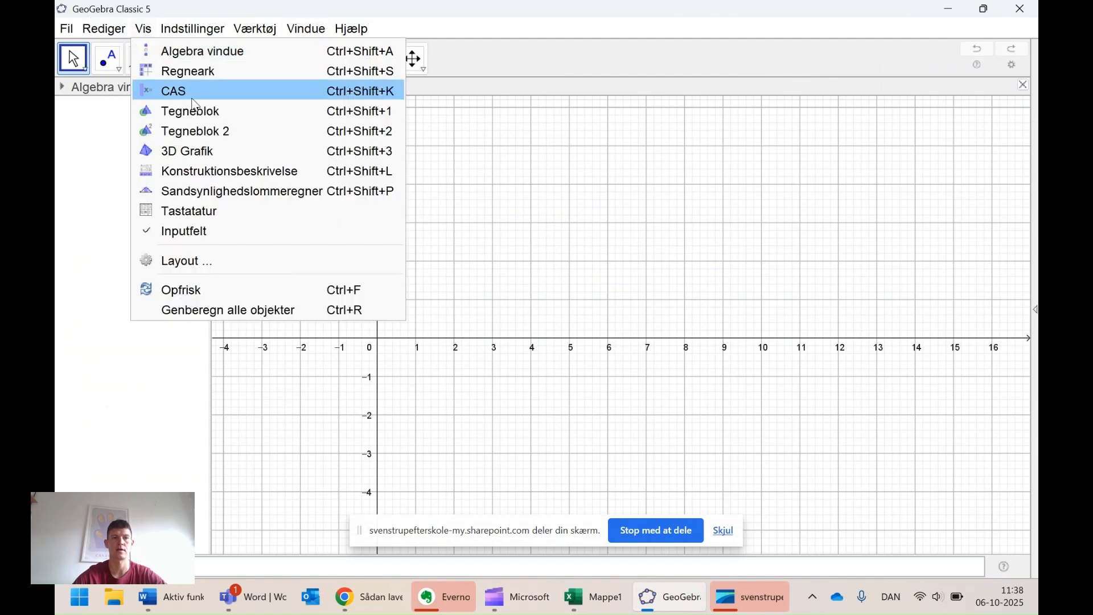
pyautogui.click(203, 74)
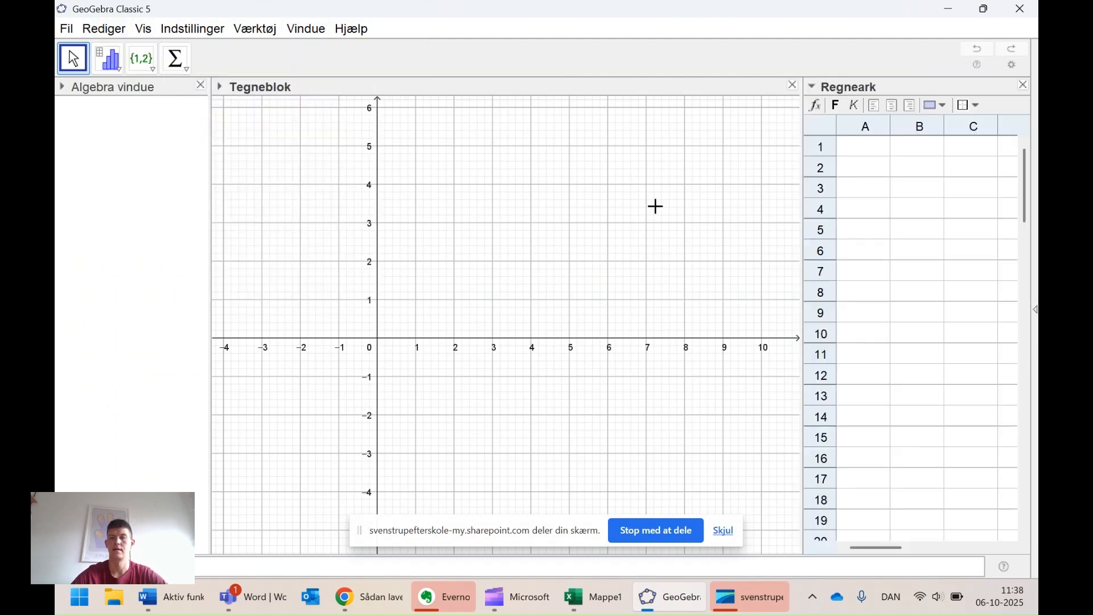
pyautogui.moveTo(801, 262); pyautogui.dragTo(410, 252)
pyautogui.click(466, 150)
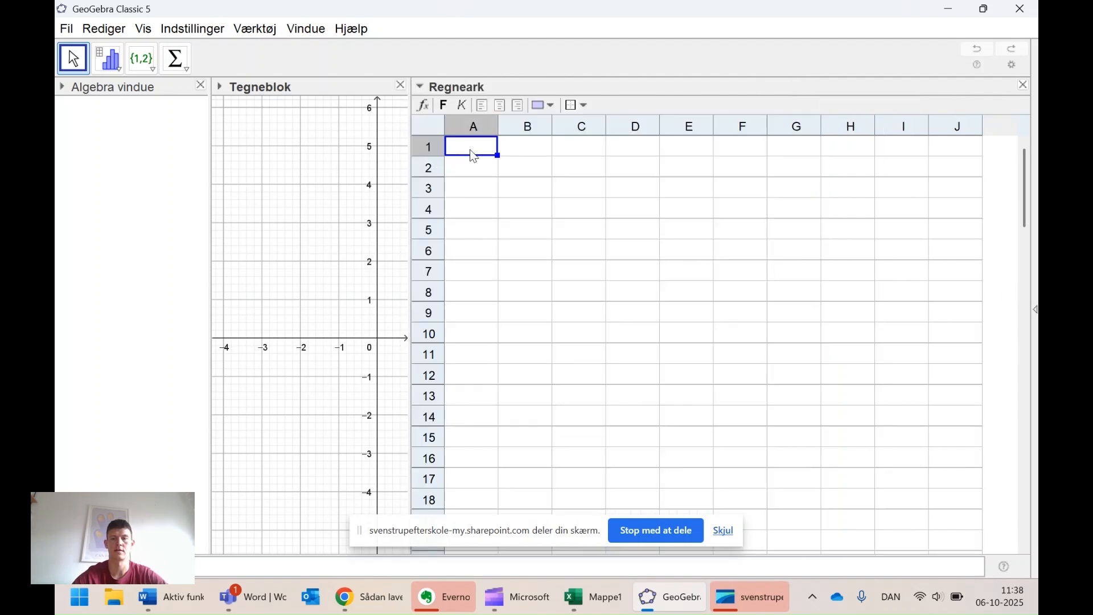
pyautogui.hotkey('ctrl', 'v')
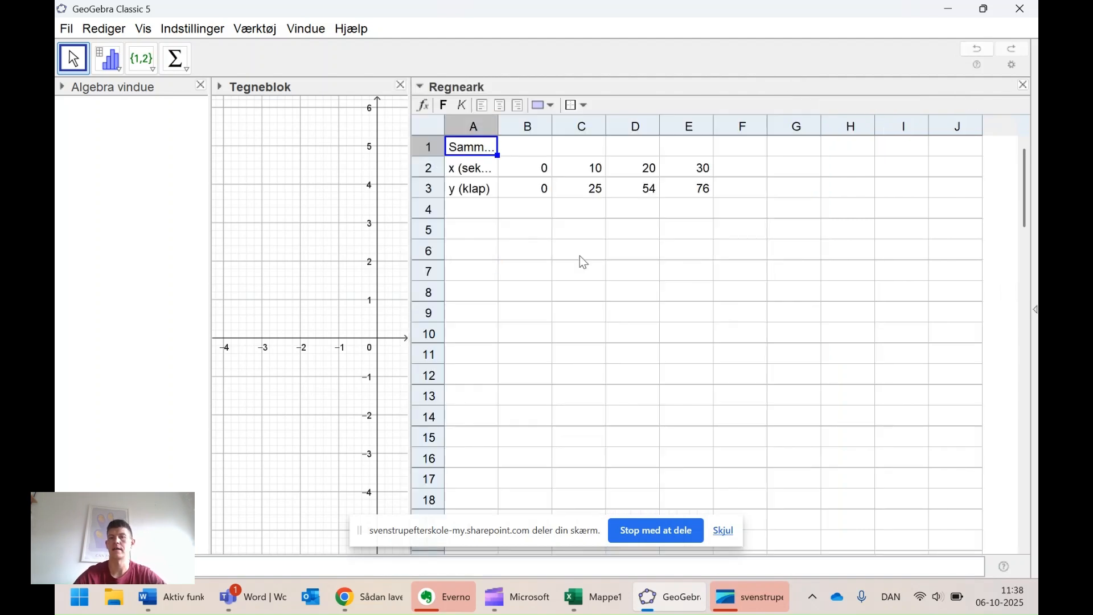
pyautogui.click(576, 250)
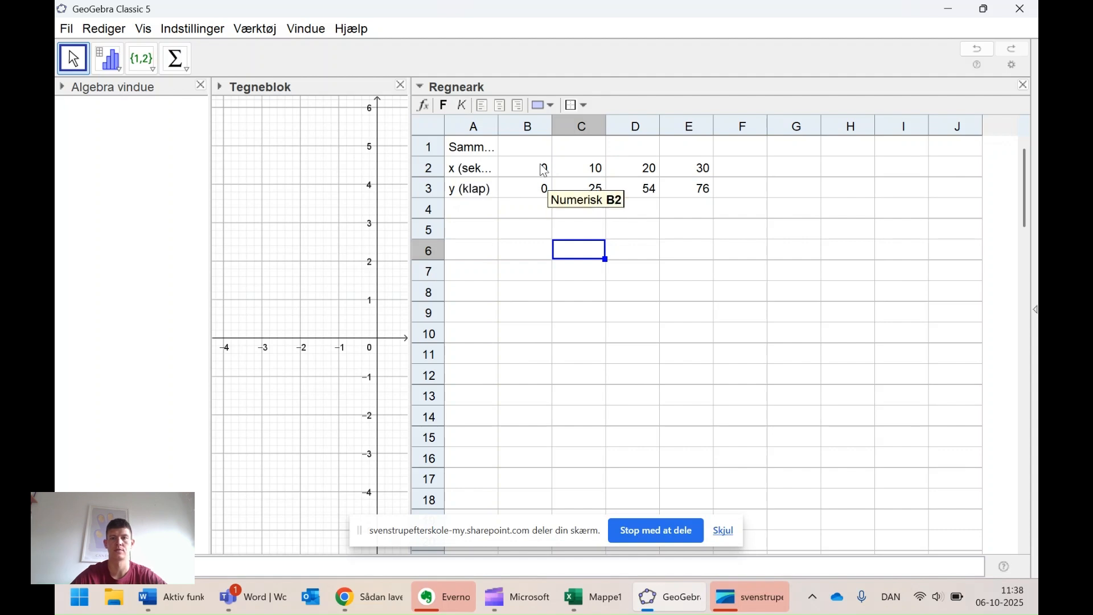
# Run a Regressionsanalyse on the x and y values in B2:E3 and widen the resulting Data Analyse view
pyautogui.moveTo(543, 171); pyautogui.dragTo(708, 193)
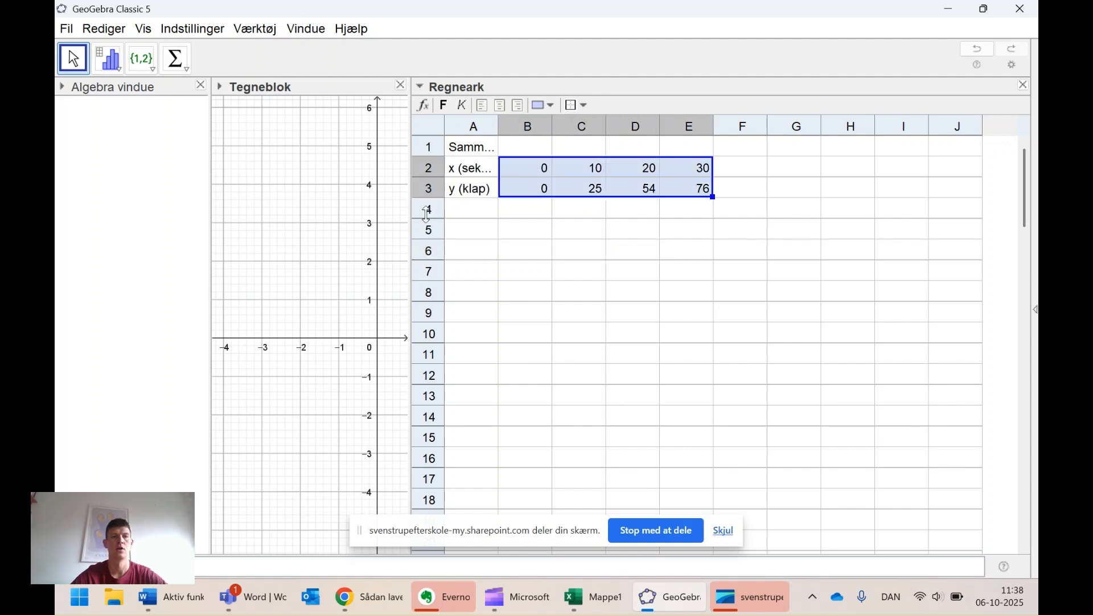
pyautogui.click(120, 76)
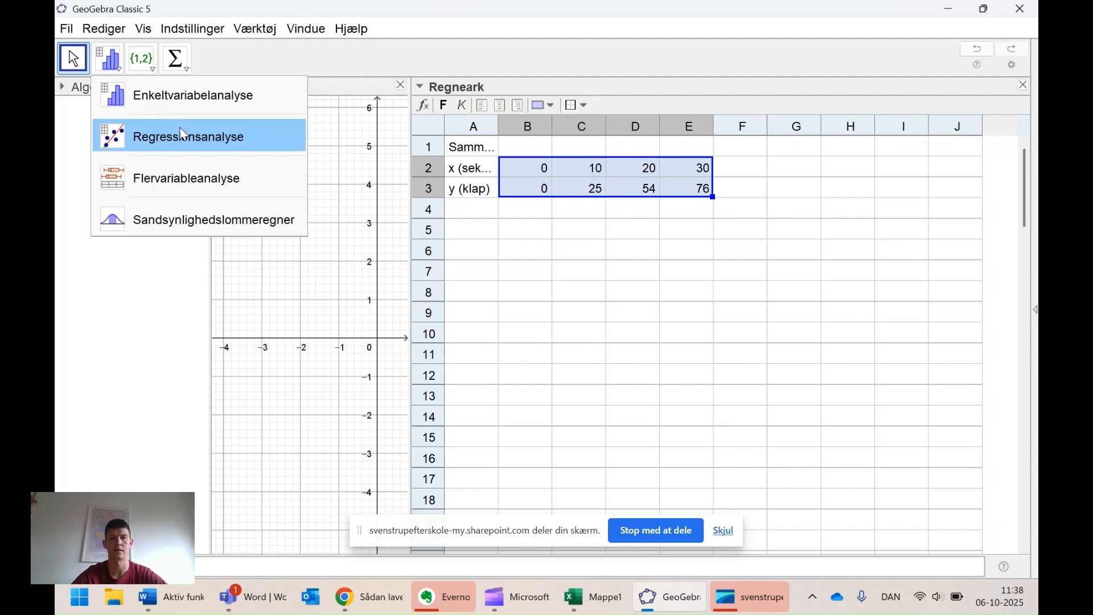
pyautogui.click(185, 143)
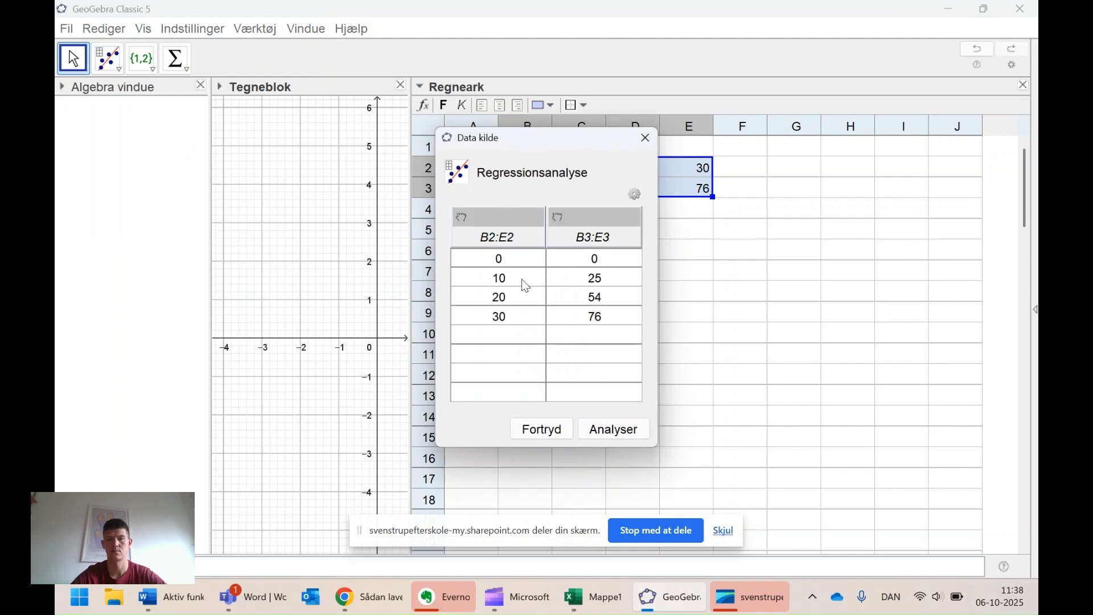
pyautogui.click(635, 436)
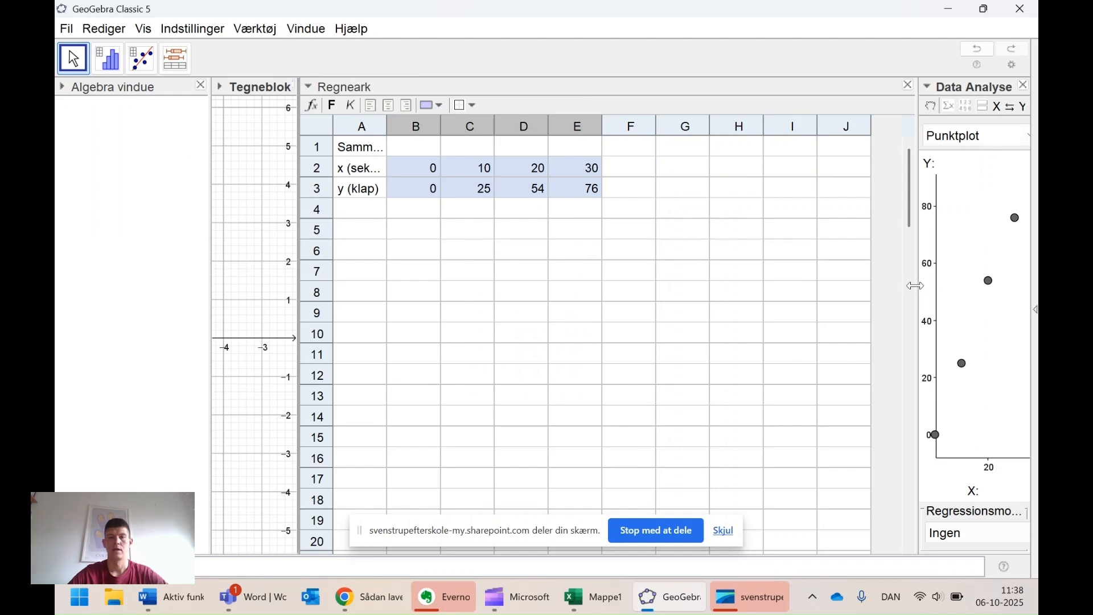
pyautogui.moveTo(916, 286); pyautogui.dragTo(436, 293)
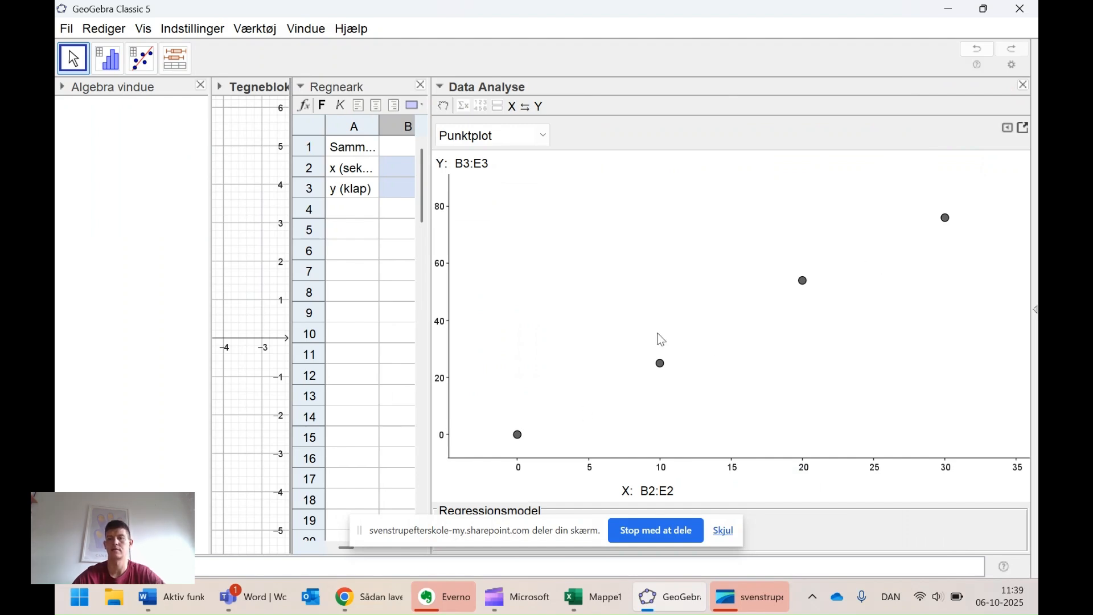
# Show the statistics beside the point plot and set the regression model to Lineær
pyautogui.click(466, 110)
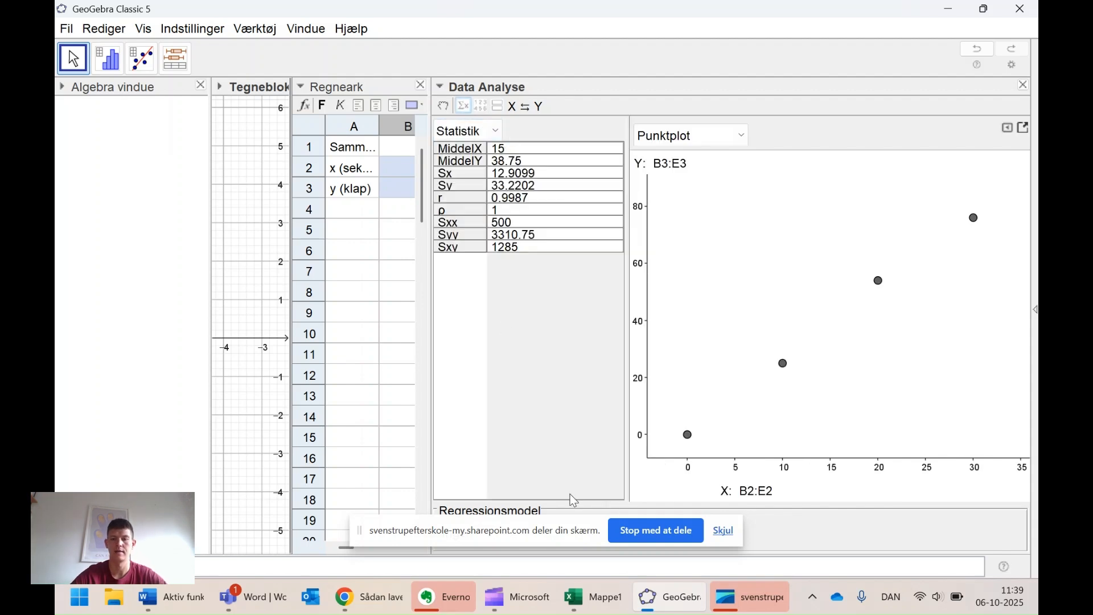
pyautogui.click(724, 531)
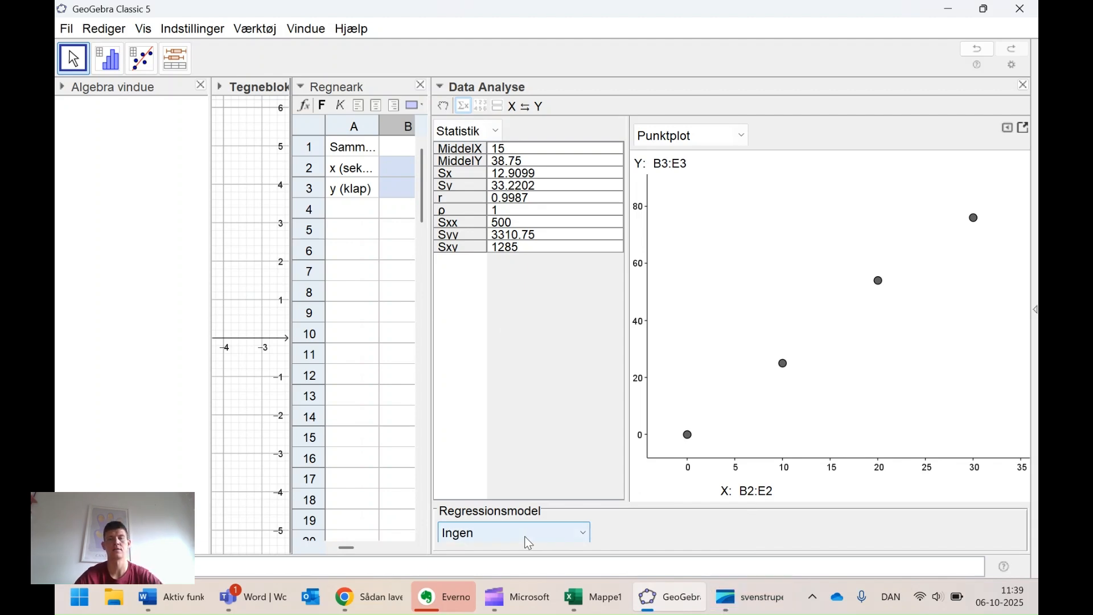
pyautogui.click(529, 535)
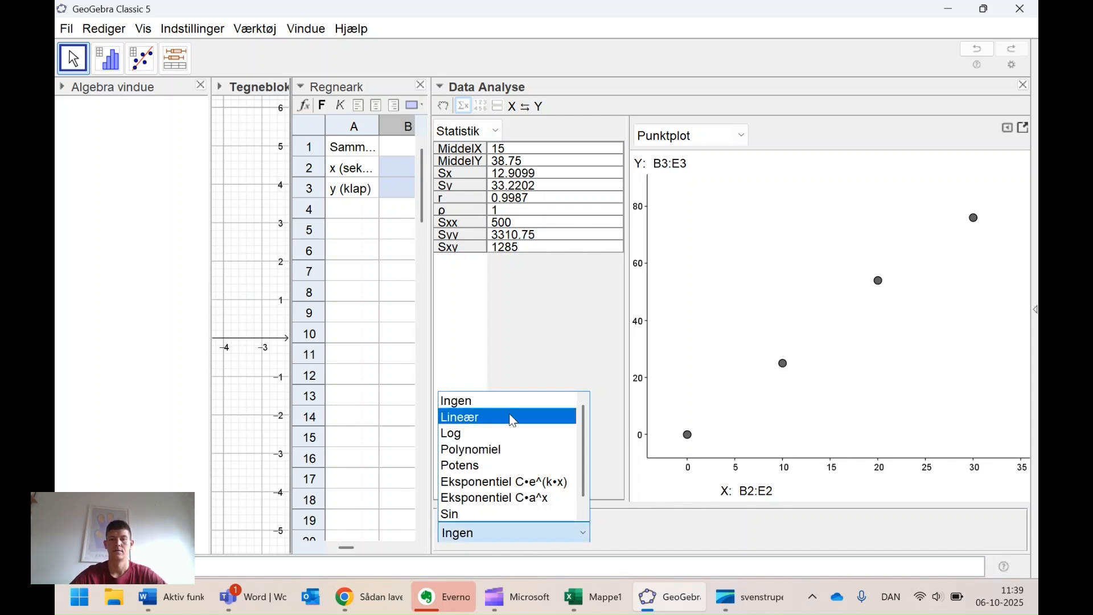
pyautogui.click(468, 421)
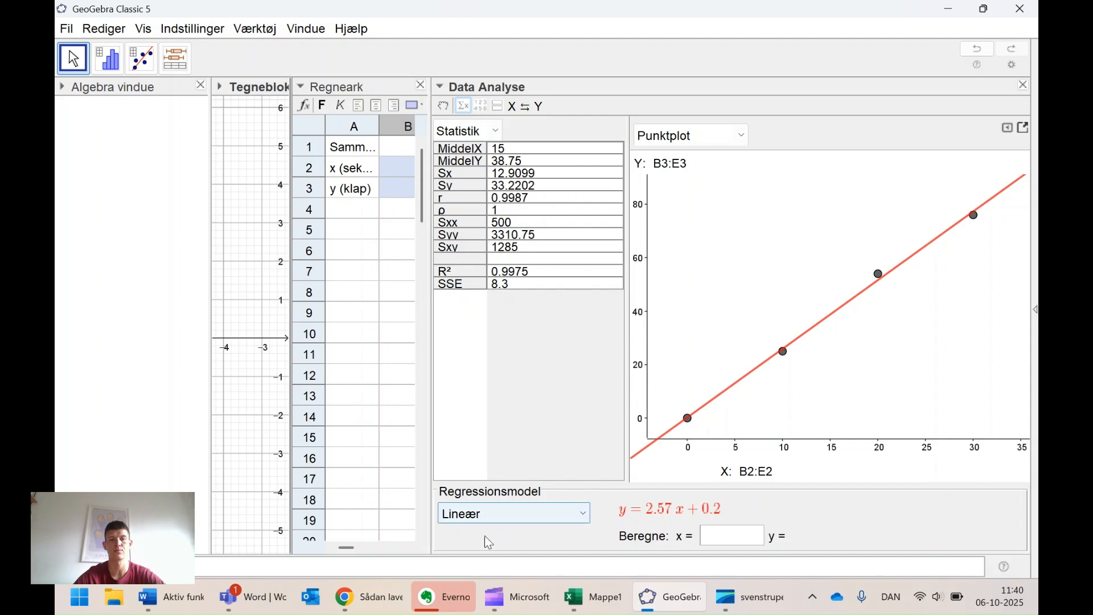
# Try the Polynomiel regression model of degree 2 for comparison and switch back to Lineær
pyautogui.click(478, 517)
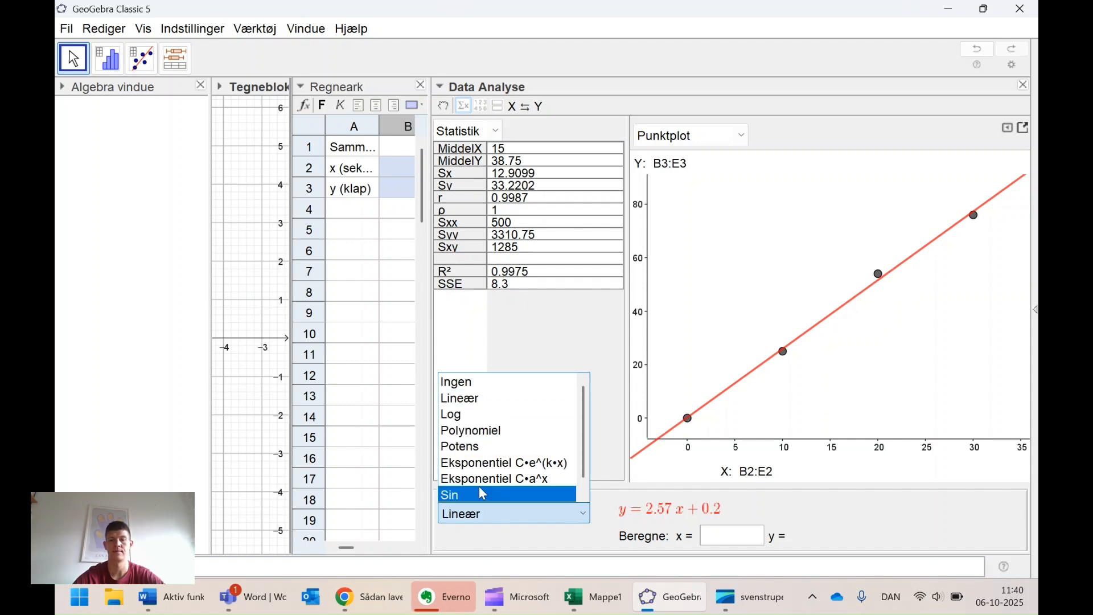
pyautogui.click(490, 431)
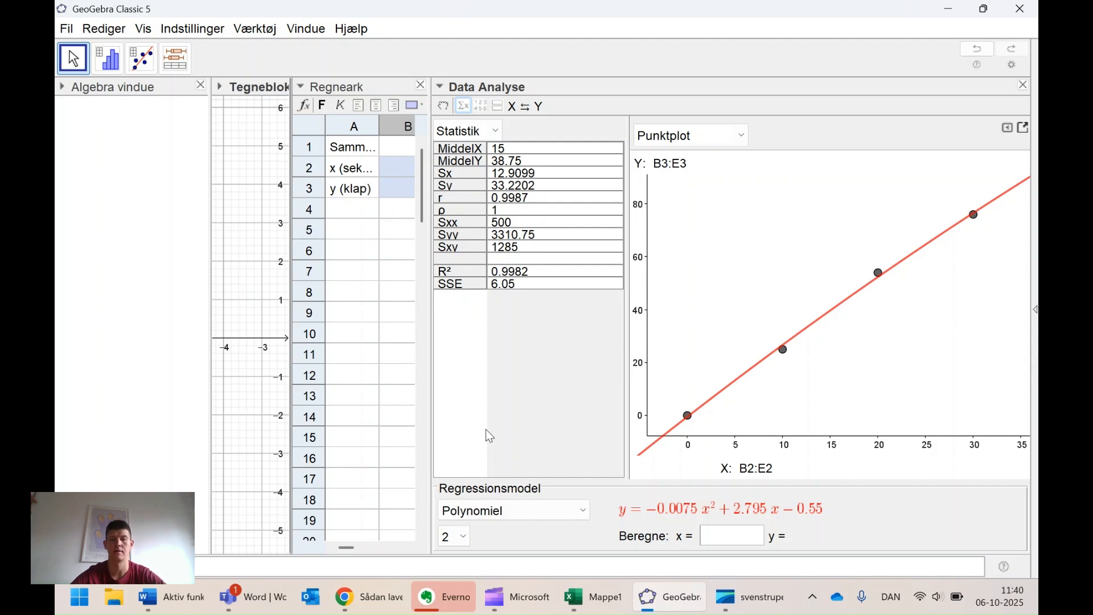
pyautogui.click(516, 518)
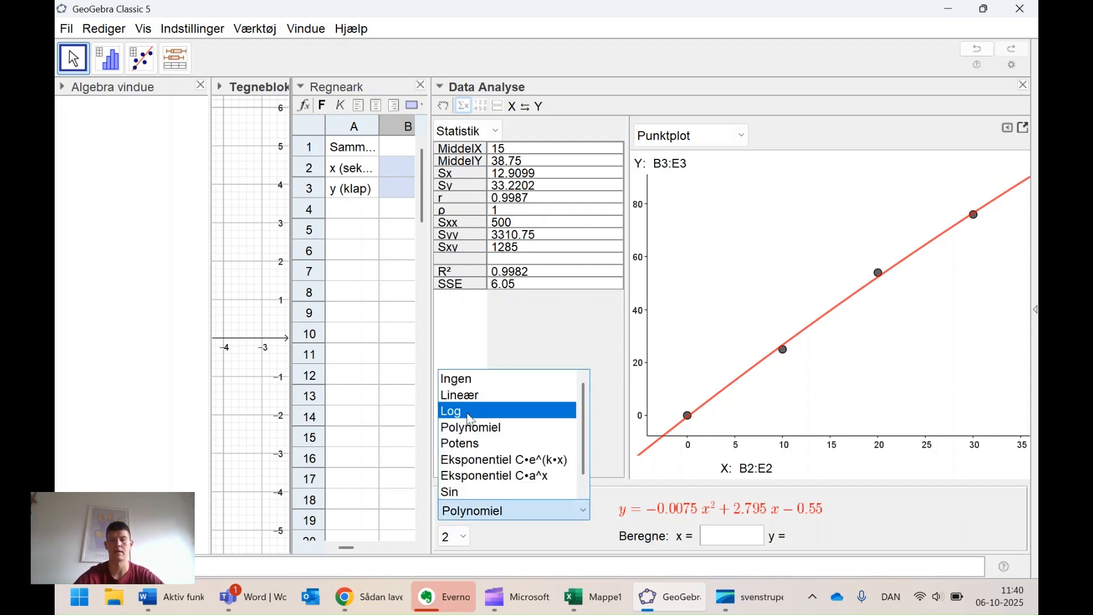
pyautogui.click(474, 395)
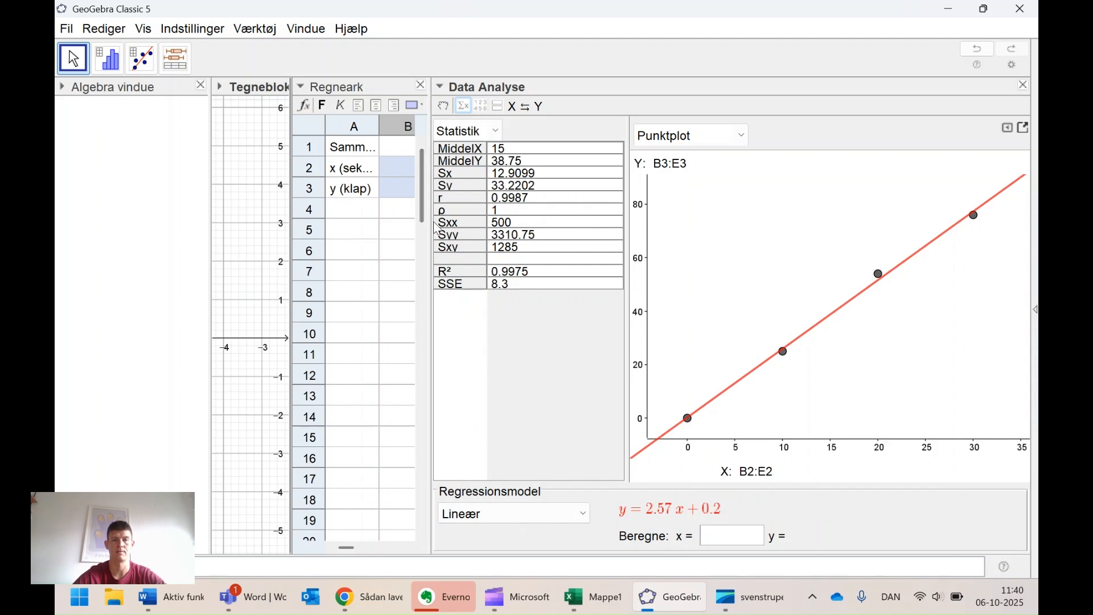
# Widen the Tegneblok view by narrowing Data Analyse and plot the function 2.57x+0.2
pyautogui.moveTo(433, 222); pyautogui.dragTo(849, 216)
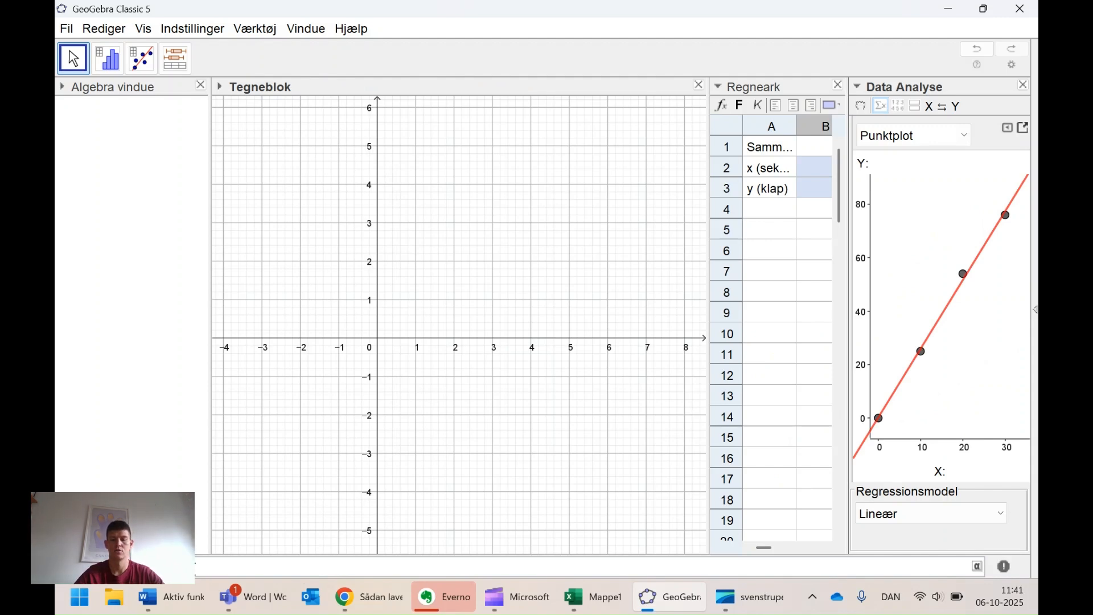
pyautogui.write('2.57')
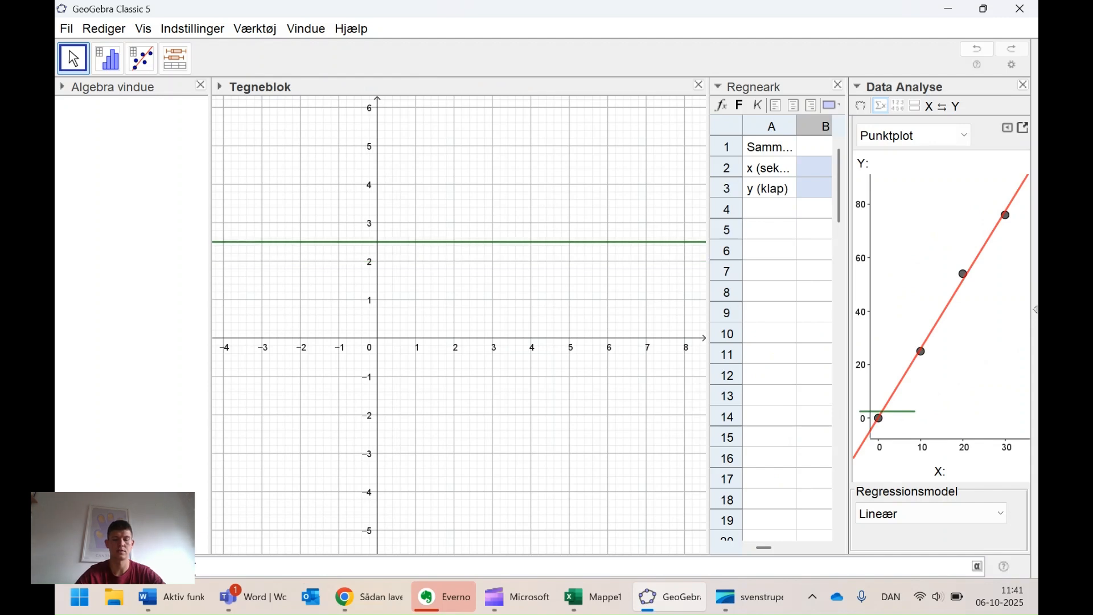
pyautogui.write('x+0.2')
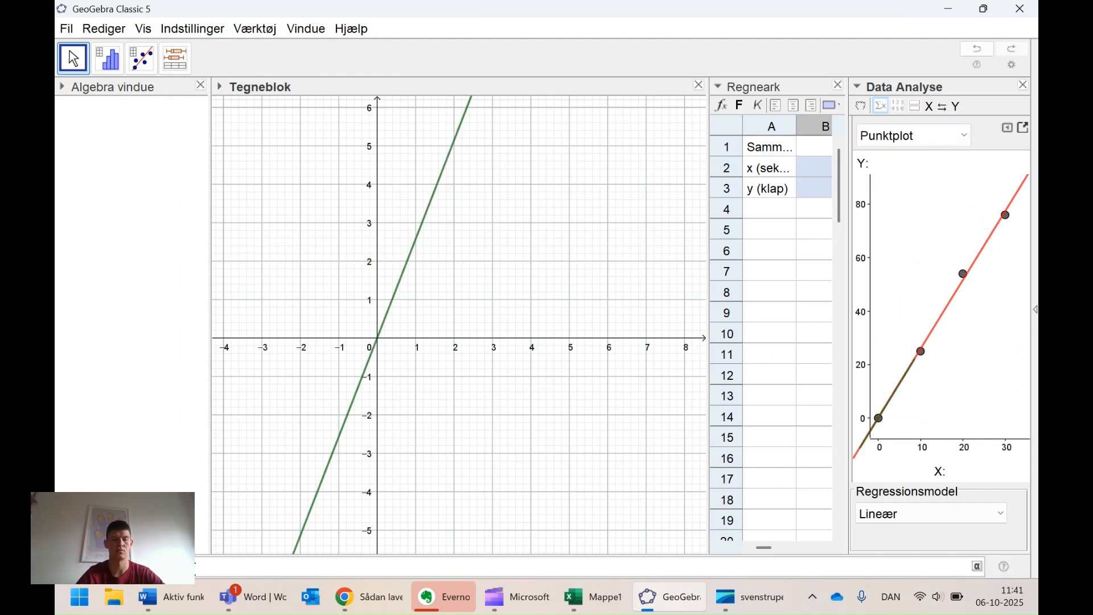
pyautogui.press('Return')
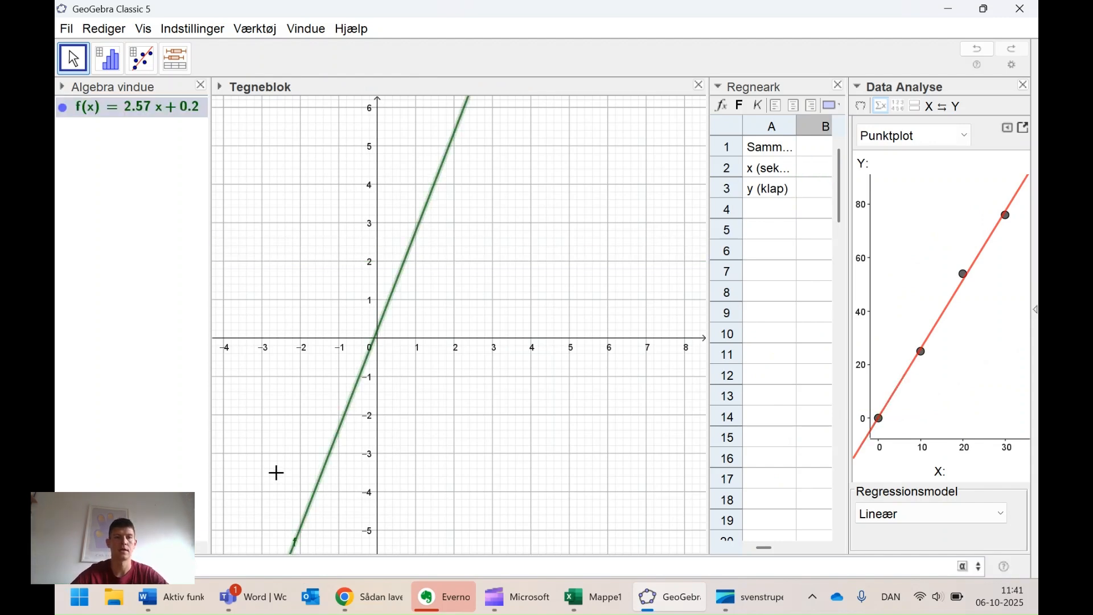
# Rescale the Tegneblok axes so x extends past 25 and y past 40
pyautogui.click(532, 207)
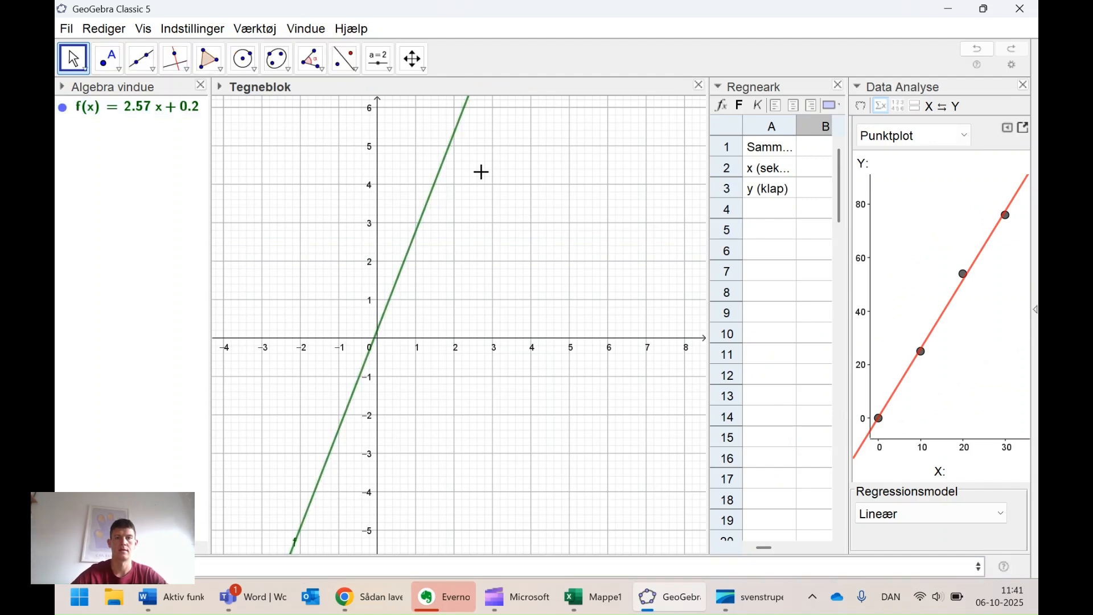
pyautogui.click(413, 59)
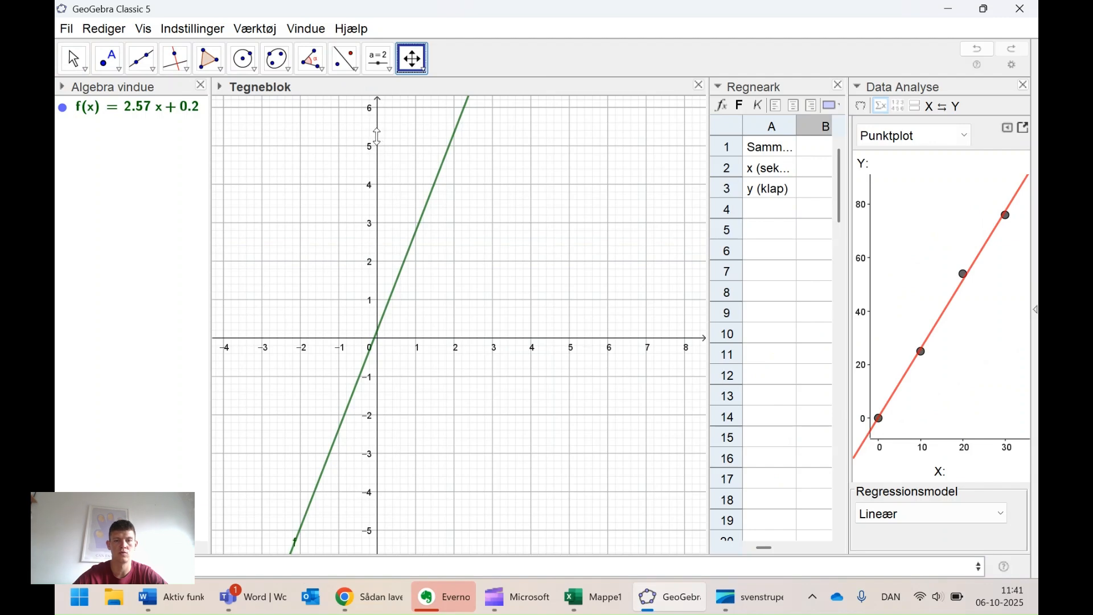
pyautogui.moveTo(379, 137); pyautogui.dragTo(394, 275)
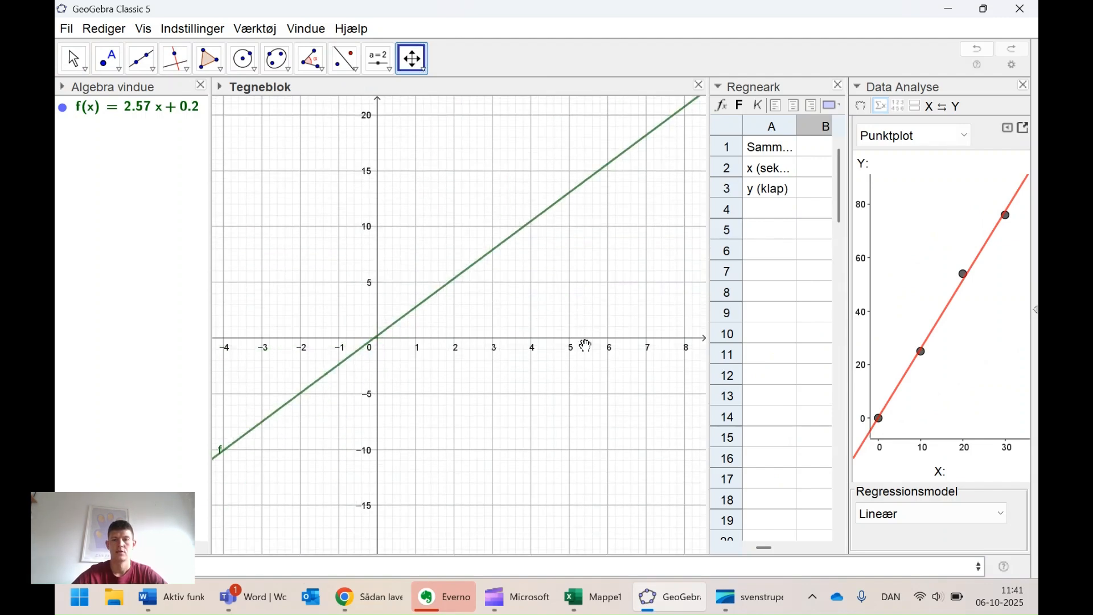
pyautogui.moveTo(577, 338); pyautogui.dragTo(438, 348)
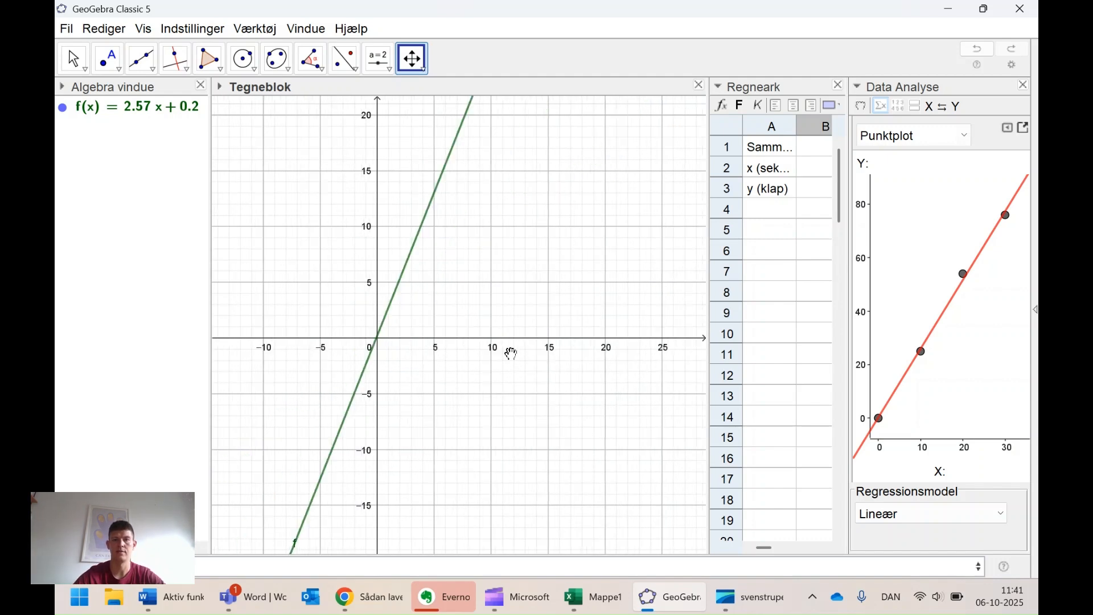
pyautogui.moveTo(375, 139); pyautogui.dragTo(373, 252)
# Add the vertical line x=10 to the graph
pyautogui.click(219, 568)
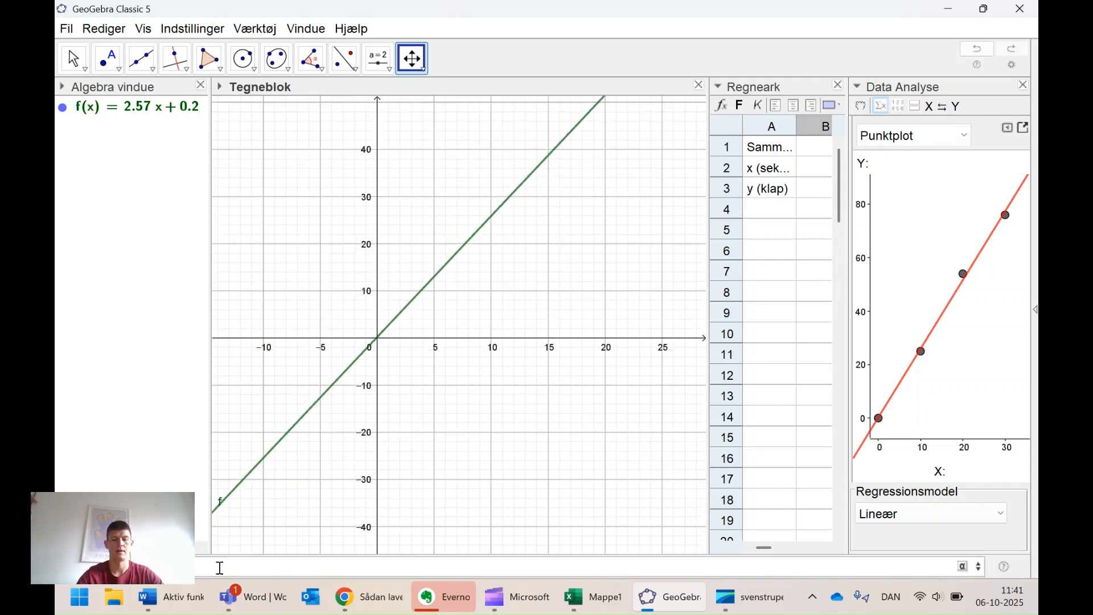
pyautogui.write('y=10')
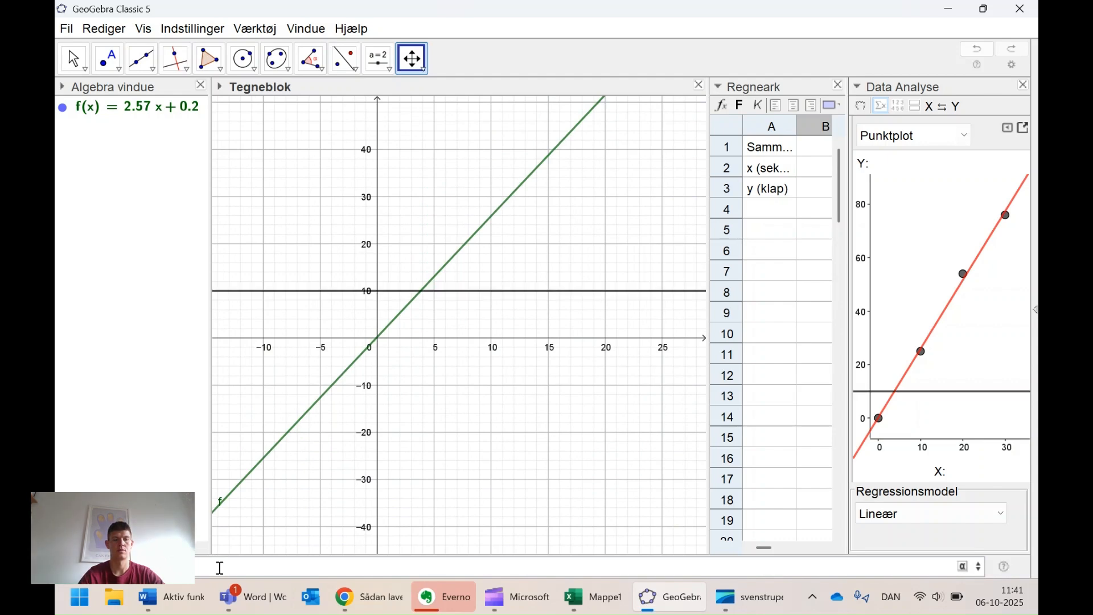
pyautogui.press('BackSpace')
pyautogui.press('BackSpace')
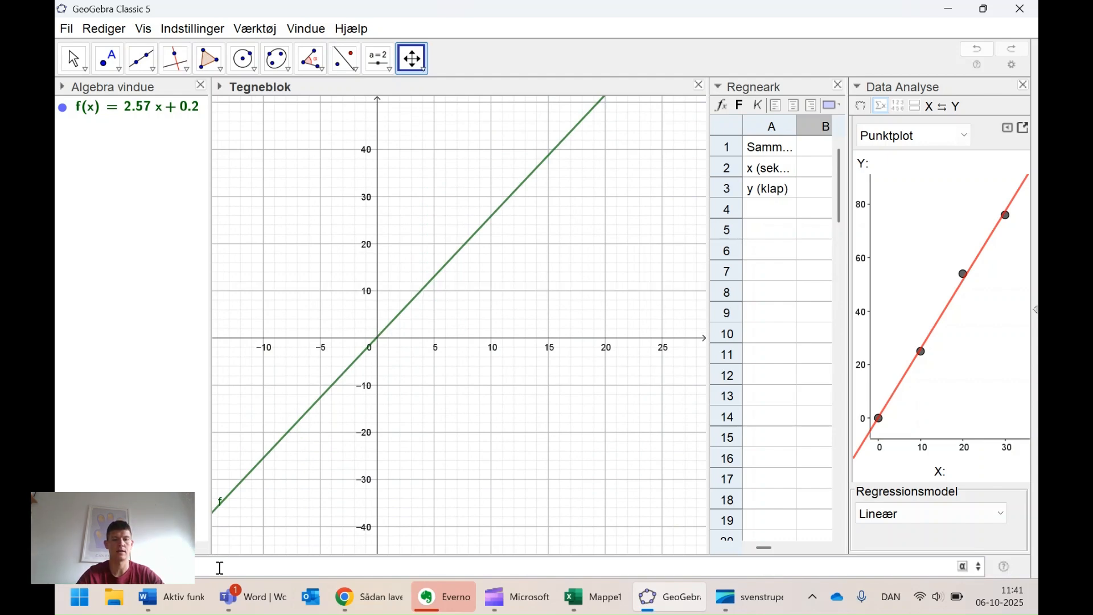
pyautogui.write('x=10')
pyautogui.press('Return')
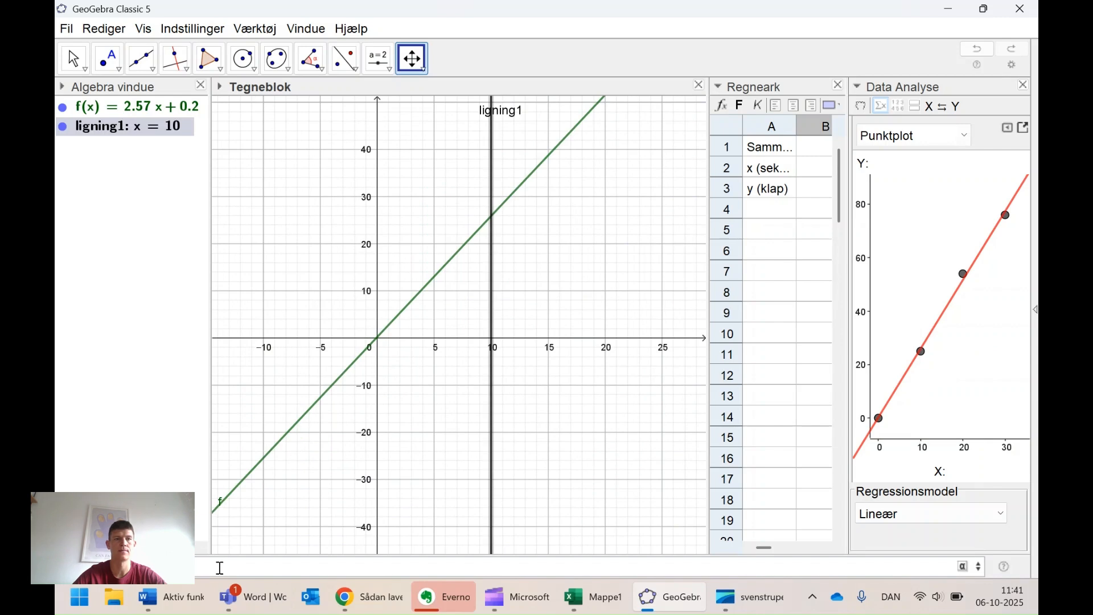
# Mark the intersection point of the function f and the line x=10 with Skæringsværktøj
pyautogui.click(119, 69)
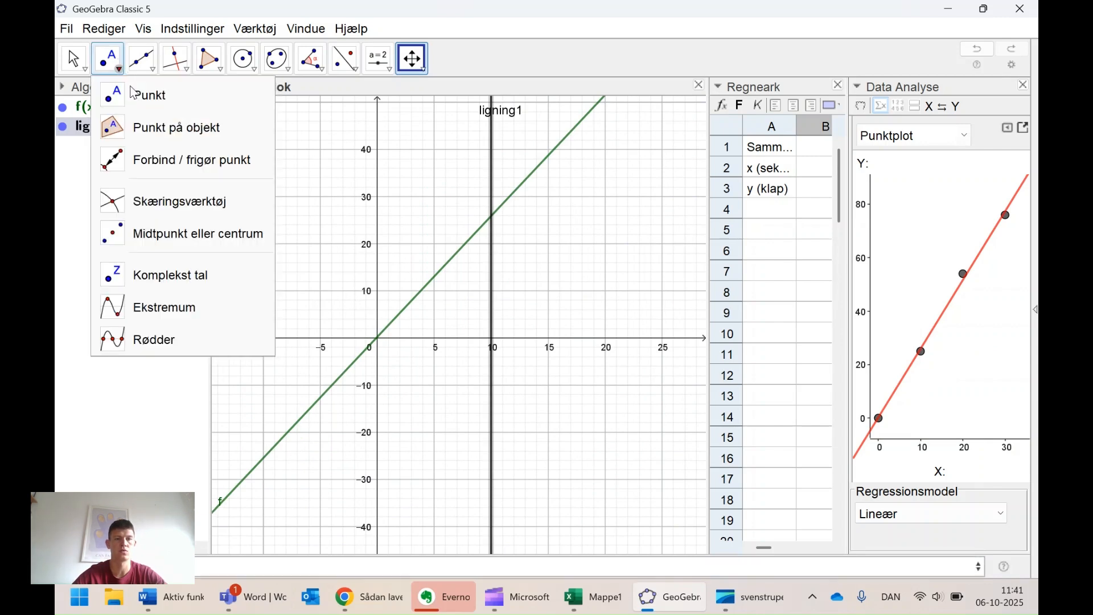
pyautogui.click(177, 201)
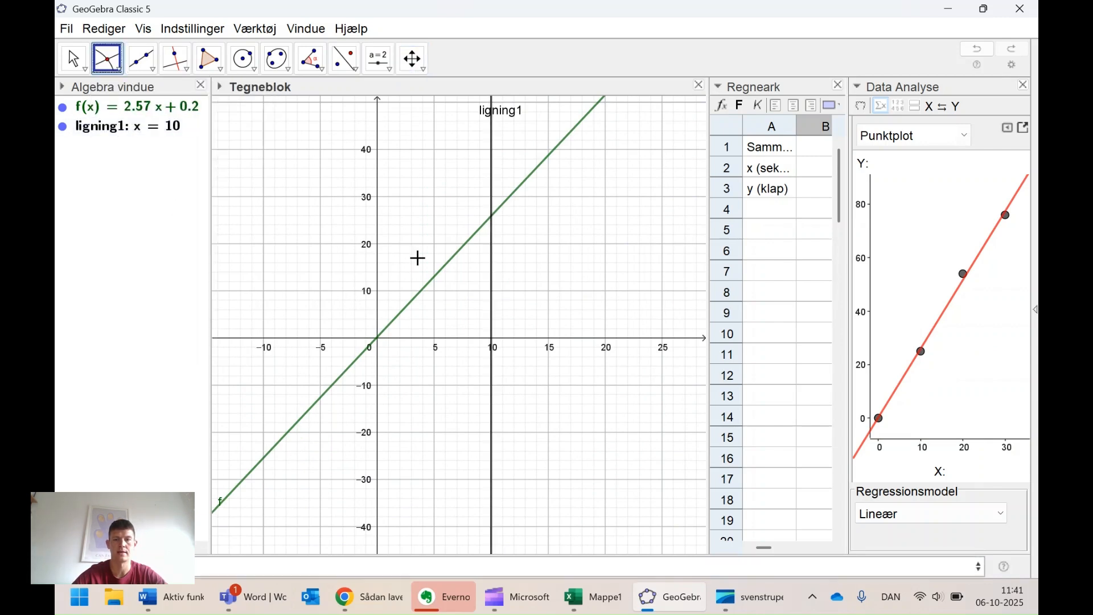
pyautogui.click(451, 266)
pyautogui.click(492, 254)
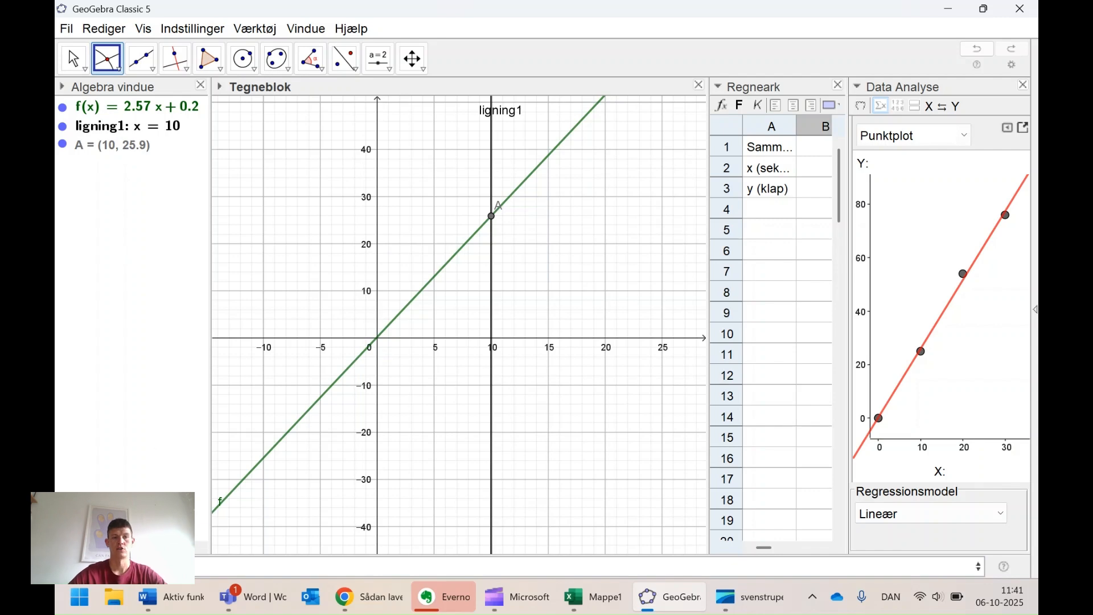
pyautogui.click(142, 566)
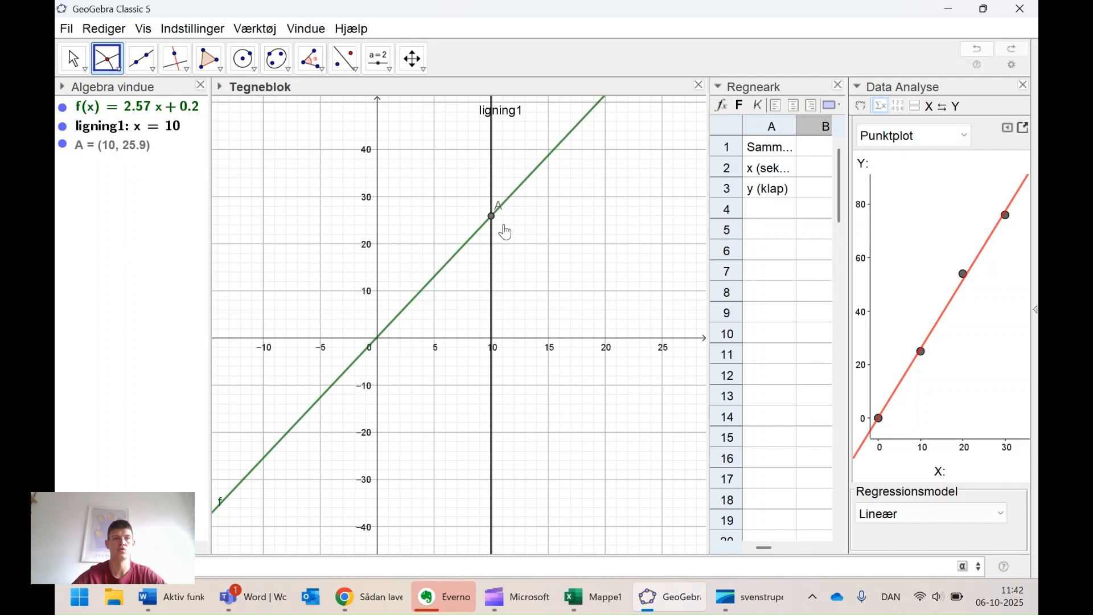
# Show the CAS view and shrink the Tegneblok and Regneark views beside it
pyautogui.click(143, 28)
pyautogui.click(421, 110)
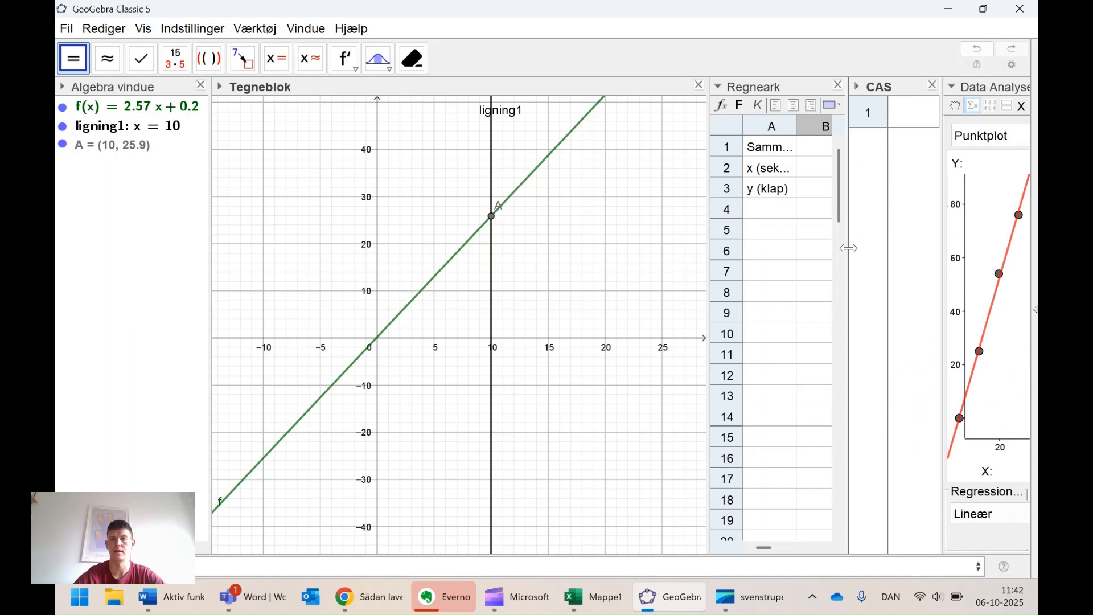
pyautogui.moveTo(848, 248); pyautogui.dragTo(631, 261)
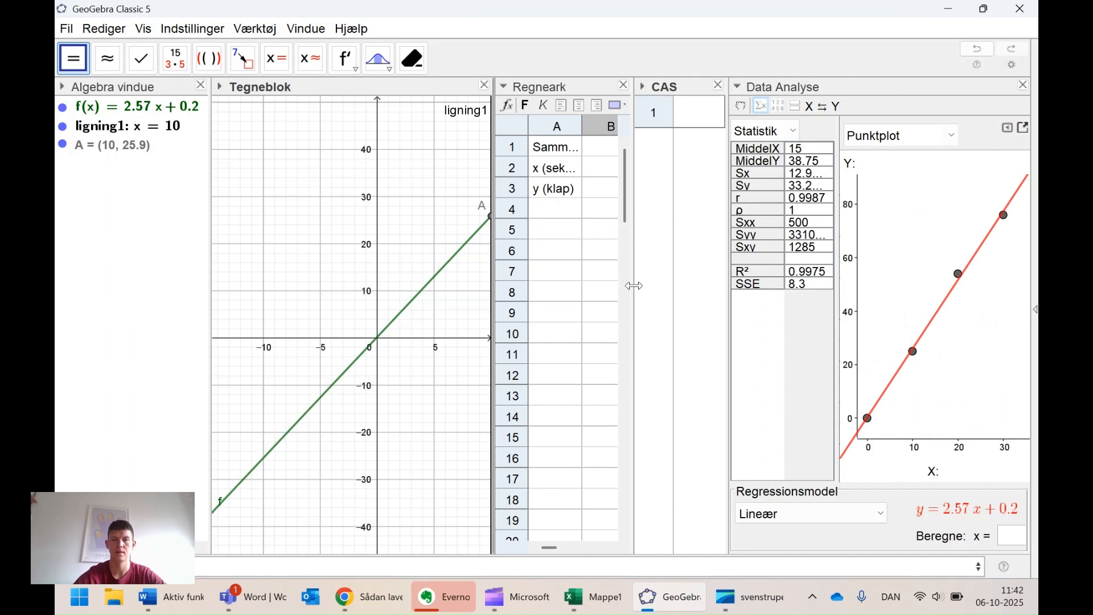
pyautogui.moveTo(634, 285); pyautogui.dragTo(500, 299)
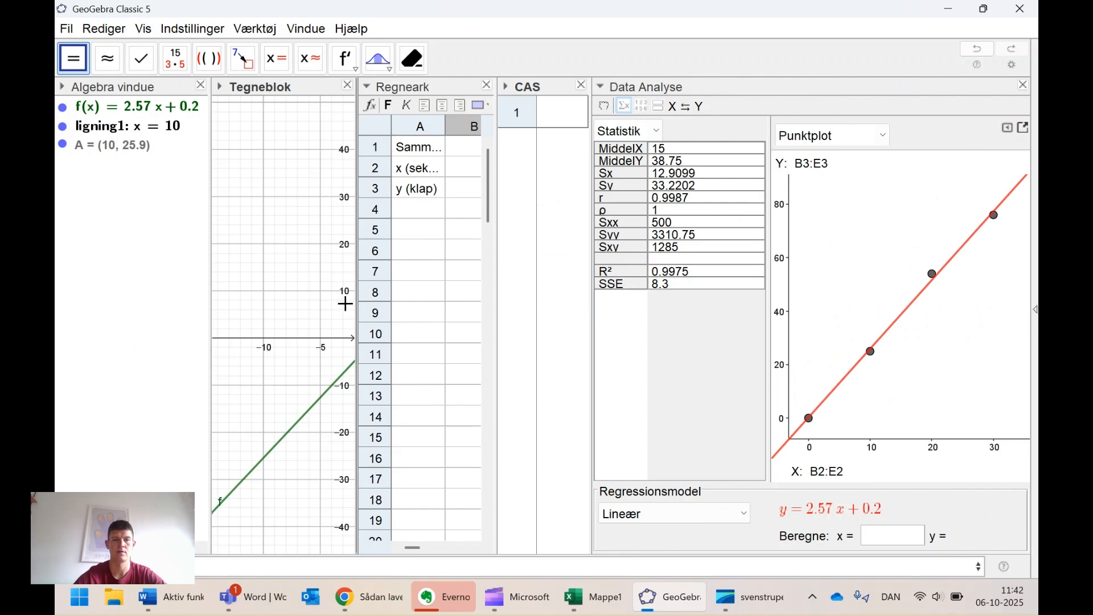
pyautogui.moveTo(358, 309); pyautogui.dragTo(415, 309)
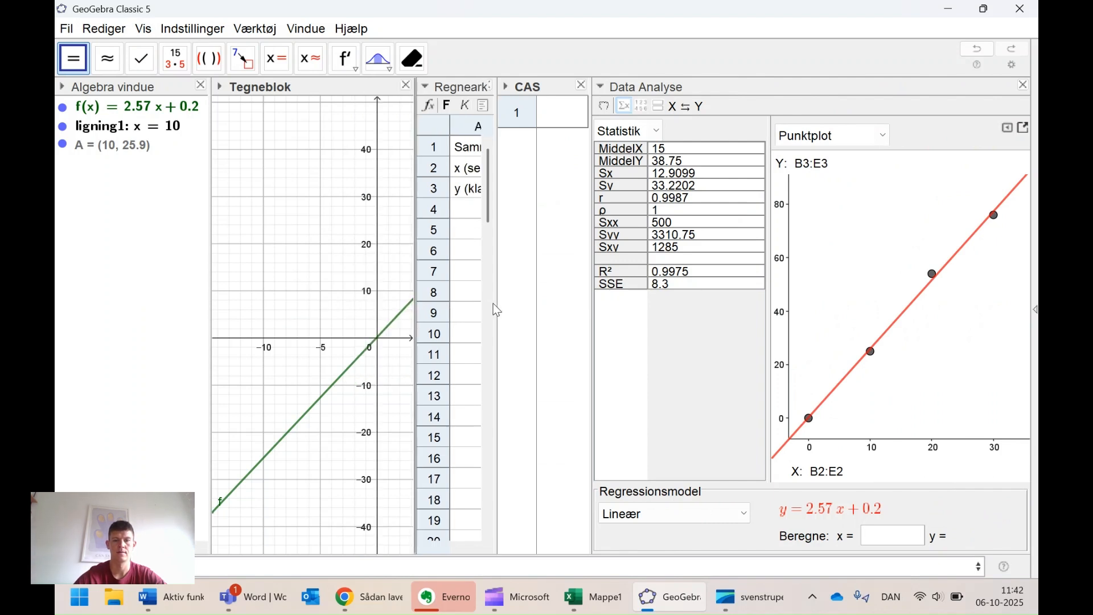
pyautogui.moveTo(496, 305); pyautogui.dragTo(326, 308)
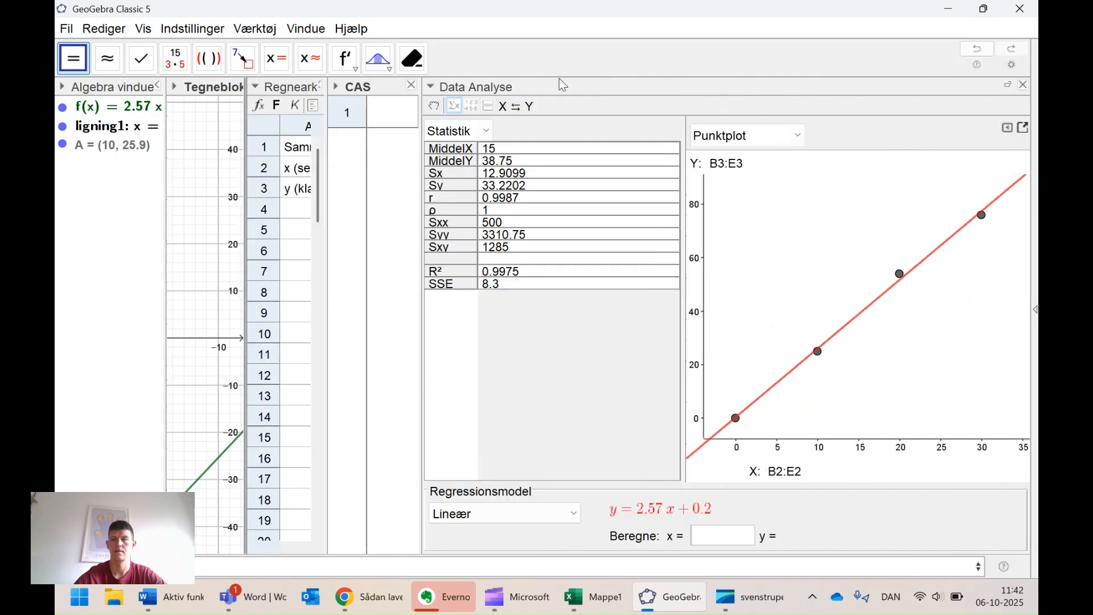
# Close the Data Analyse view and resize the remaining views so the full function expression fits in the Algebra vindue
pyautogui.click(1025, 86)
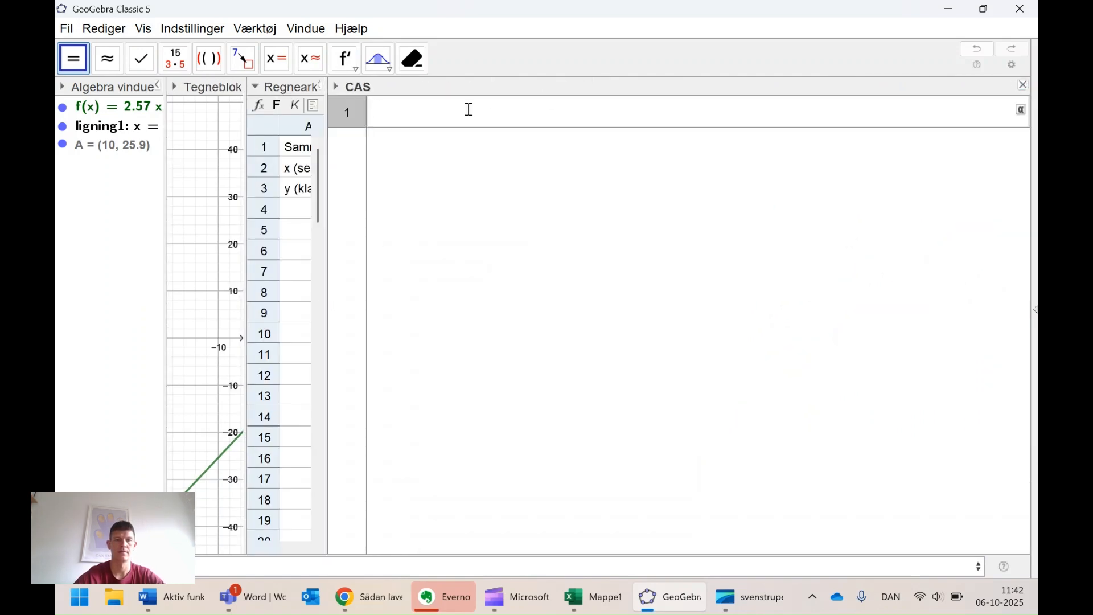
pyautogui.moveTo(321, 235); pyautogui.dragTo(485, 242)
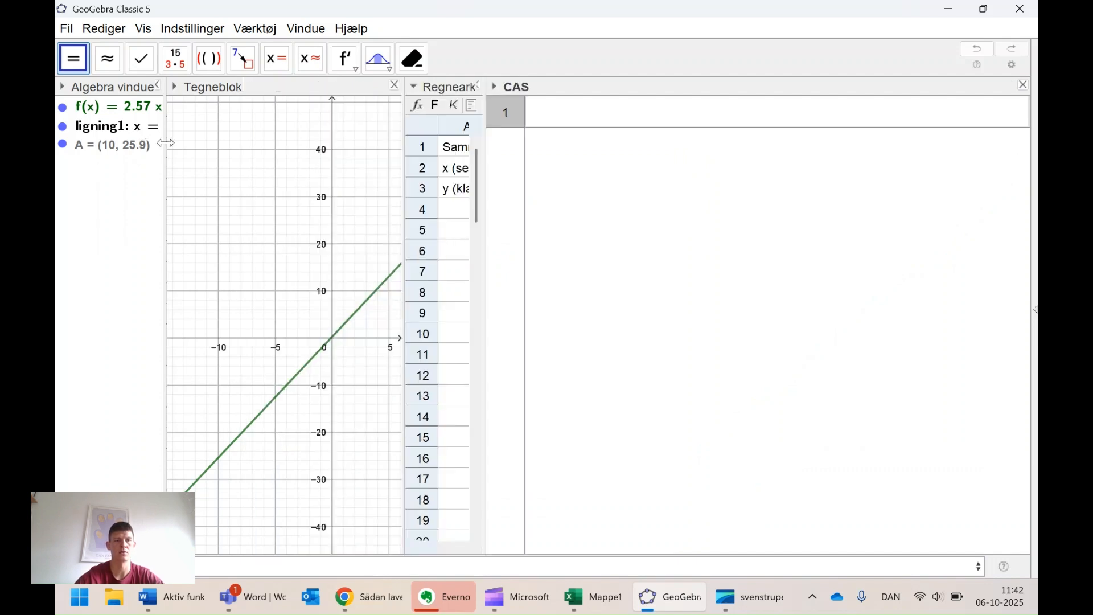
pyautogui.moveTo(165, 145); pyautogui.dragTo(239, 151)
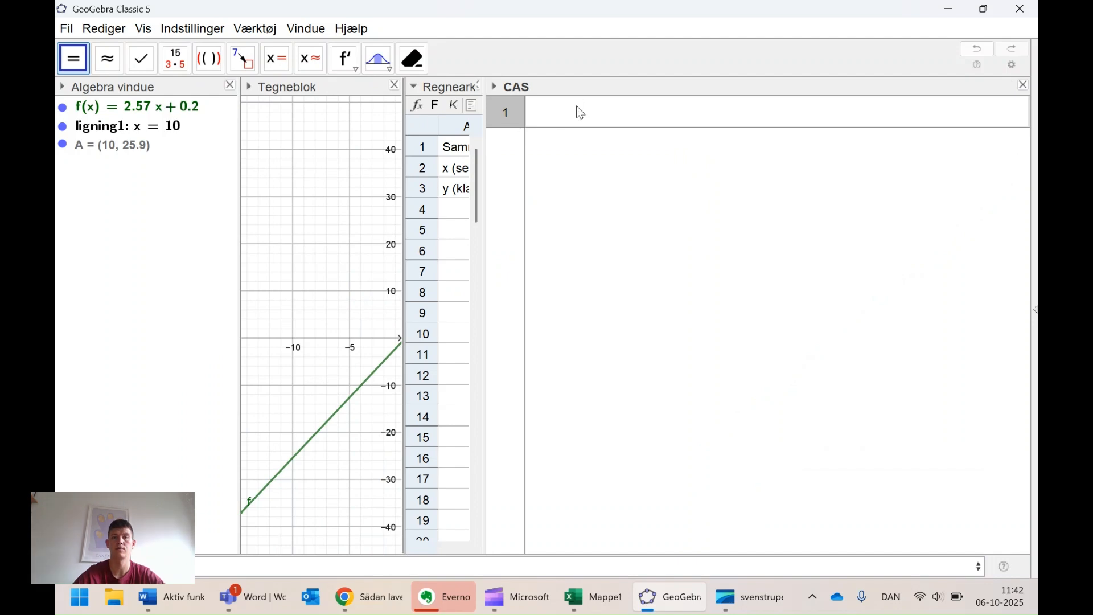
# Evaluate 2.57*1000+0.2 numerically in the first CAS row
pyautogui.click(561, 113)
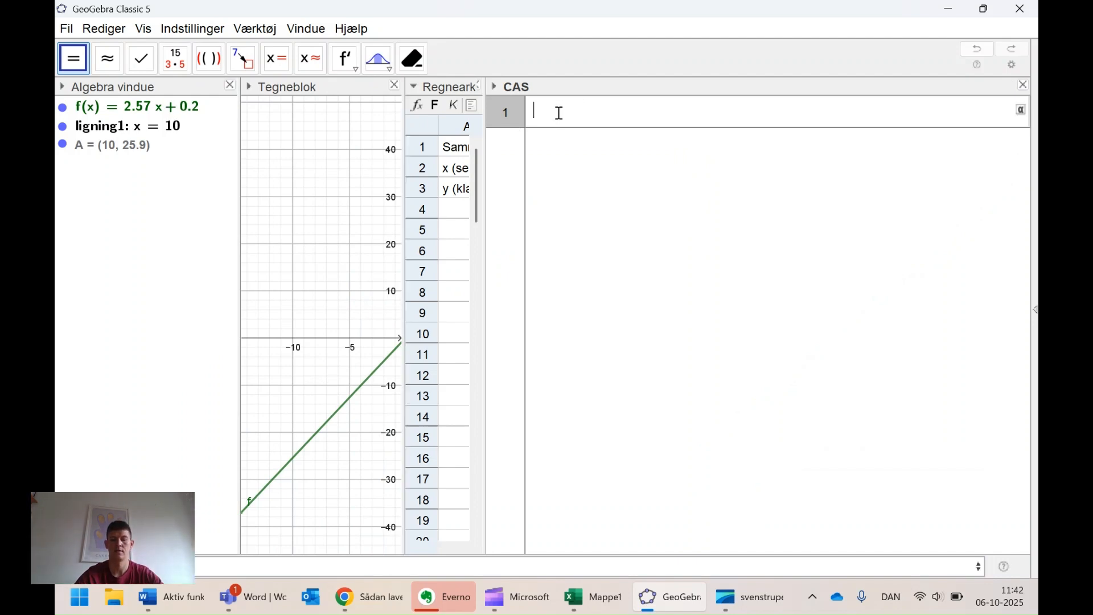
pyautogui.write('2.57')
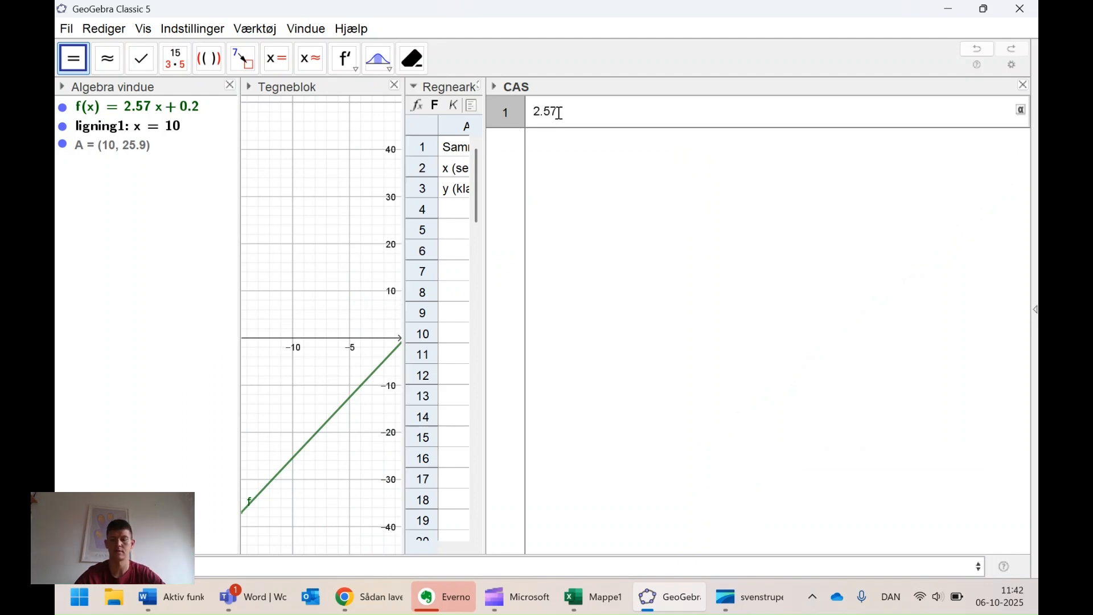
pyautogui.write('*1')
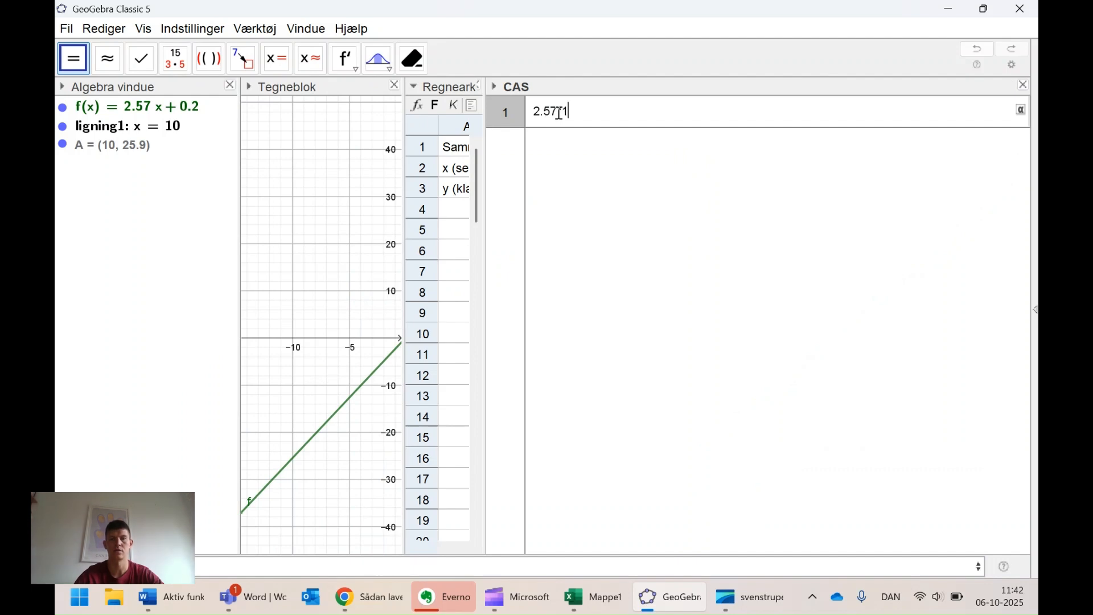
pyautogui.write('000+')
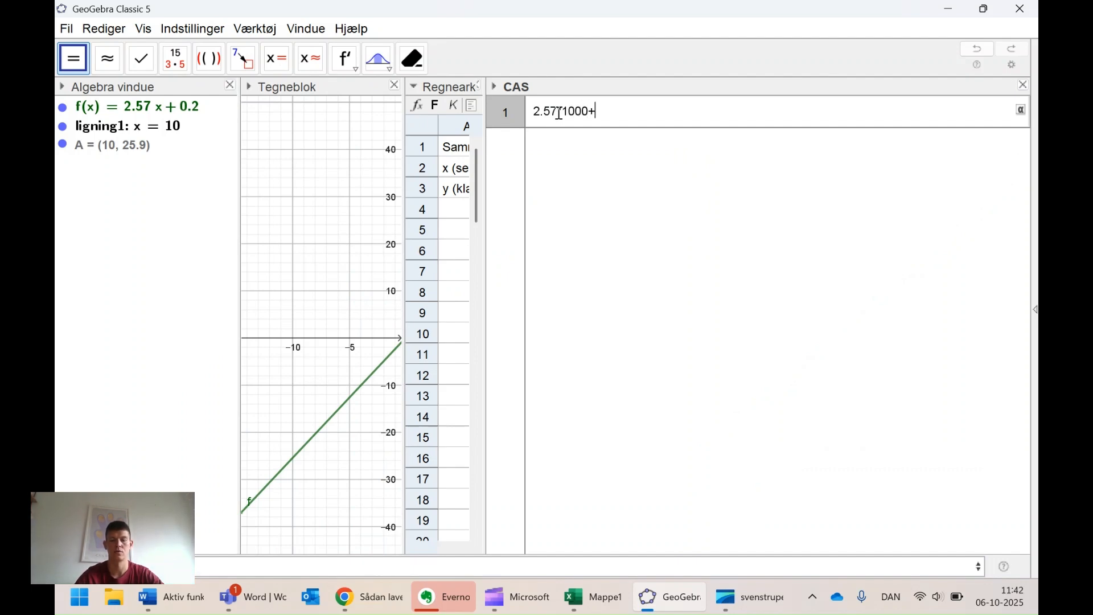
pyautogui.write('0.2')
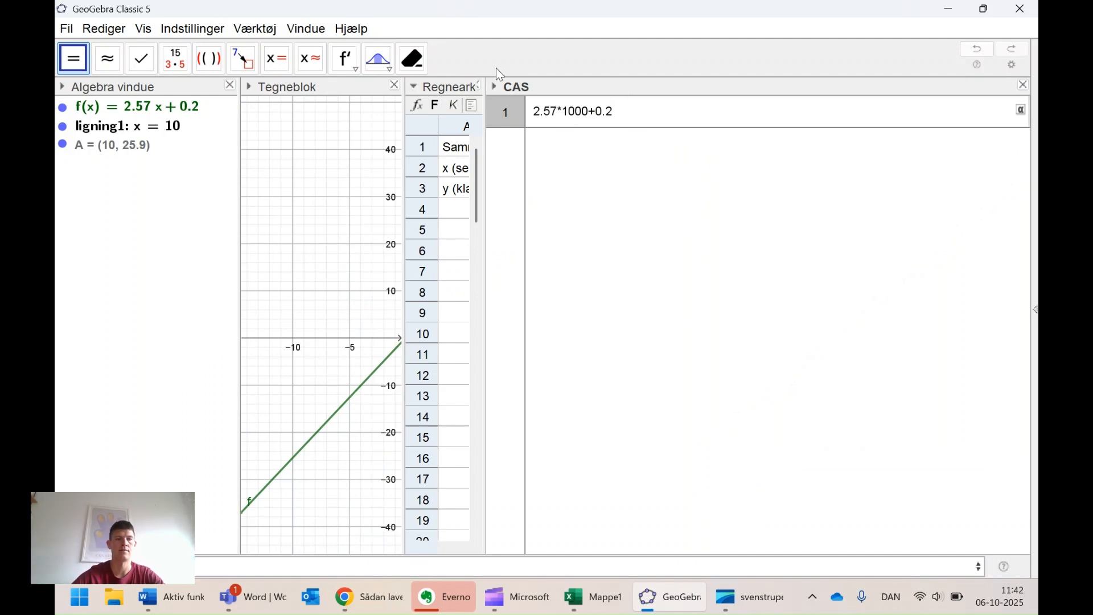
pyautogui.click(111, 63)
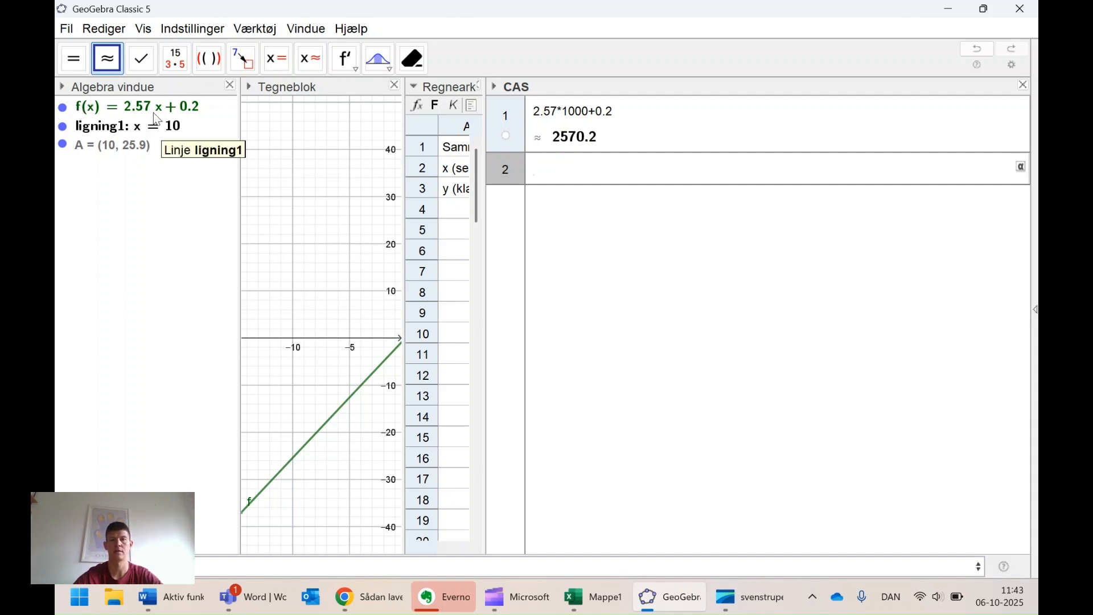
# Solve the equation 1000=2.57x+0.2 numerically in the second CAS row
pyautogui.write('100')
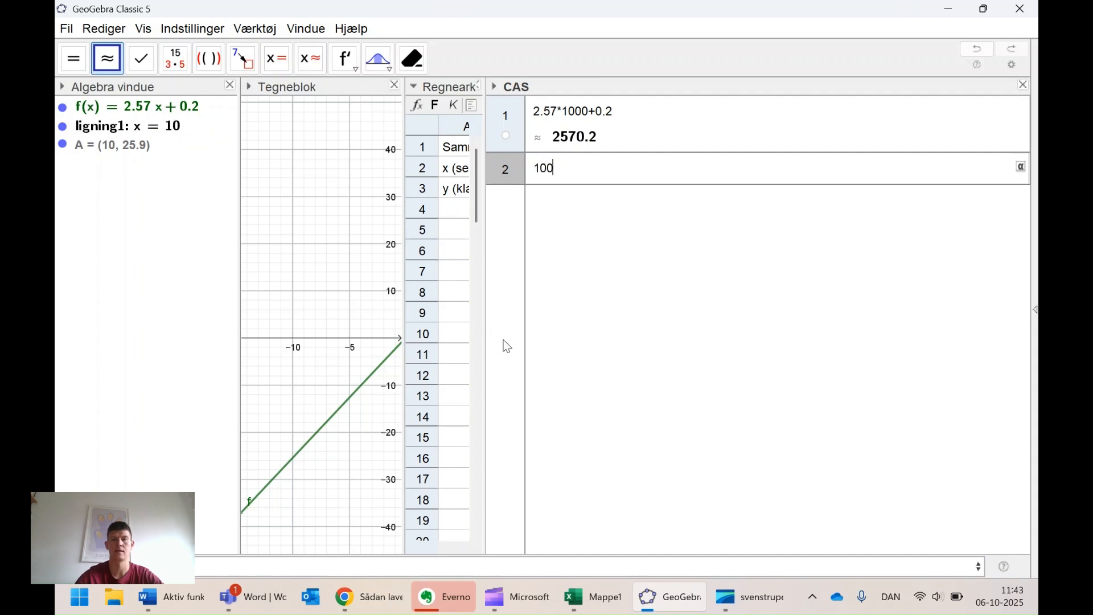
pyautogui.write('0=')
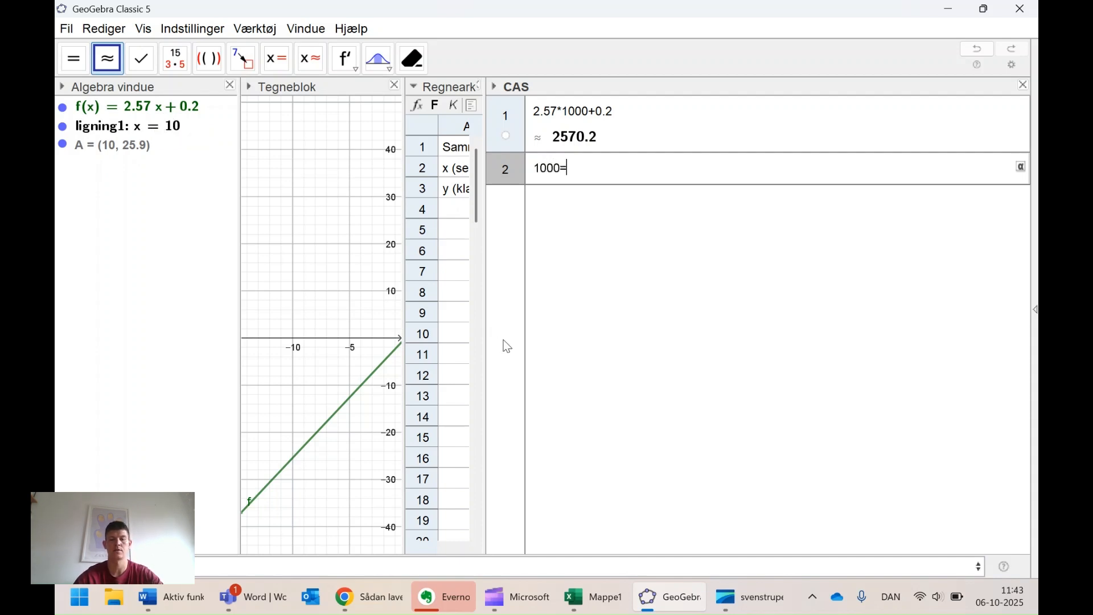
pyautogui.write('2.57x')
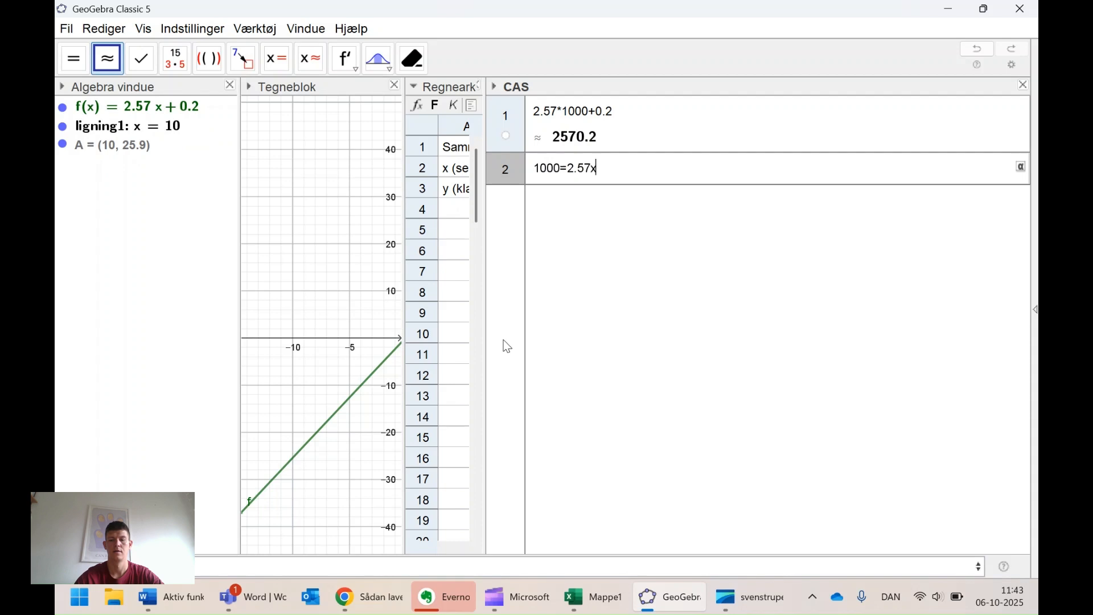
pyautogui.write('+0.2')
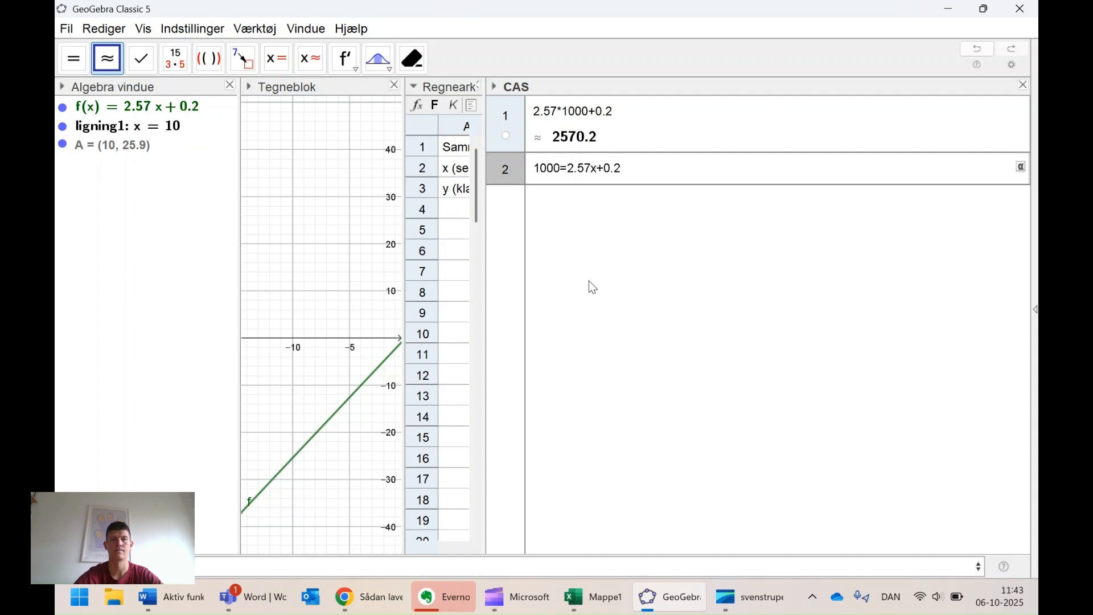
pyautogui.click(313, 65)
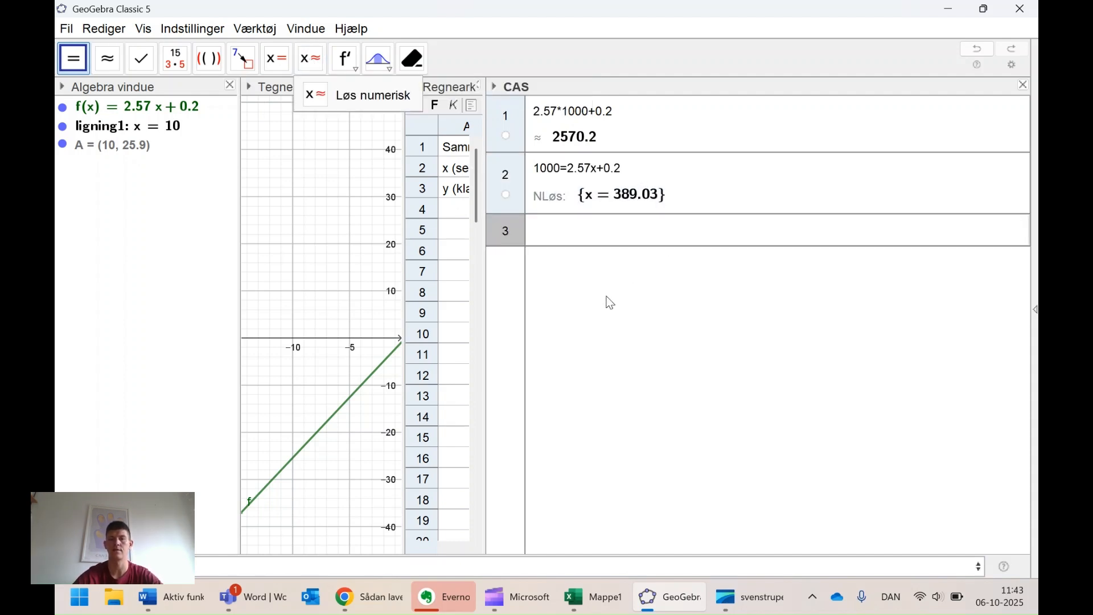
# Evaluate 389/60 numerically in the third CAS row
pyautogui.click(561, 232)
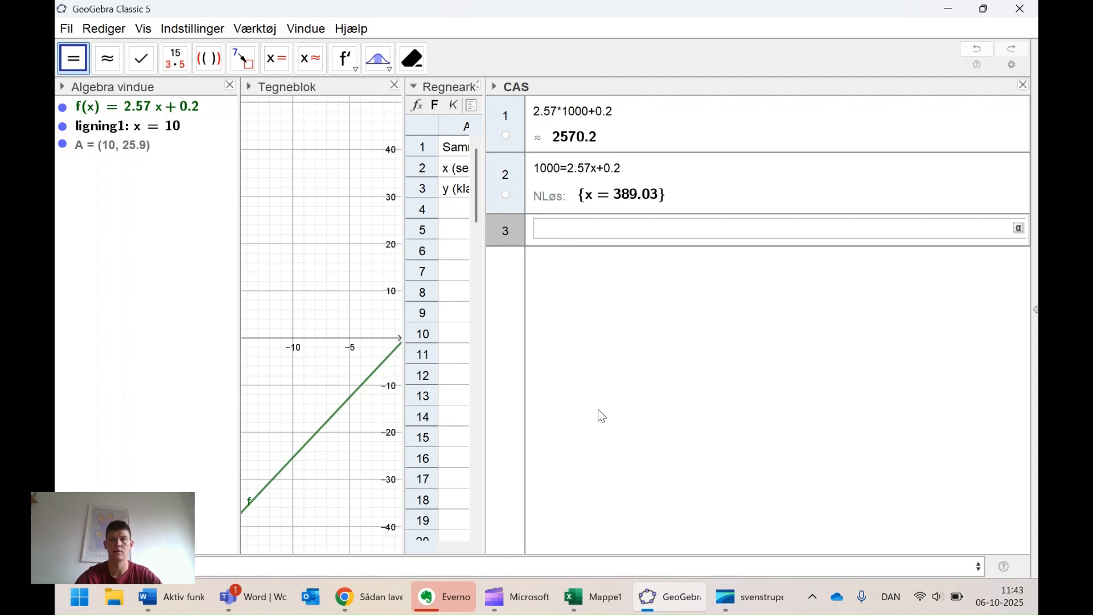
pyautogui.write('389/')
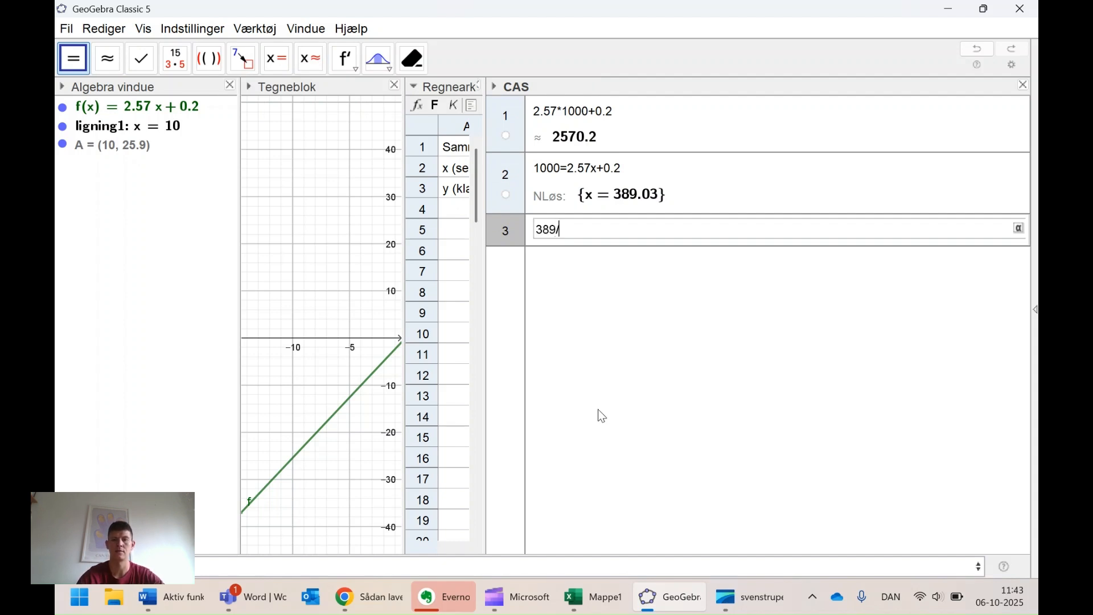
pyautogui.write('60')
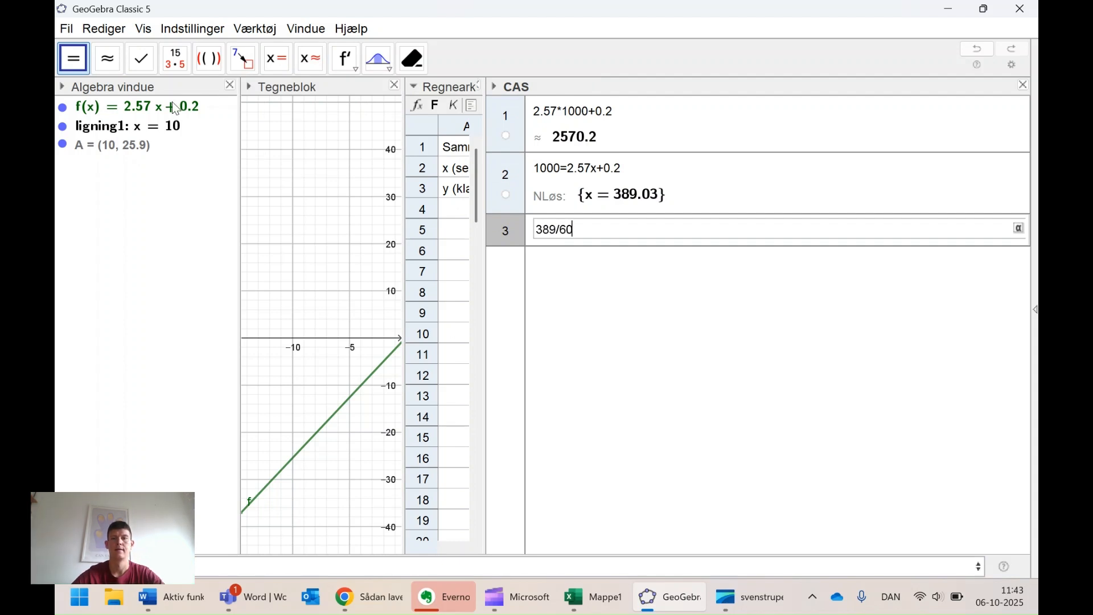
pyautogui.click(107, 58)
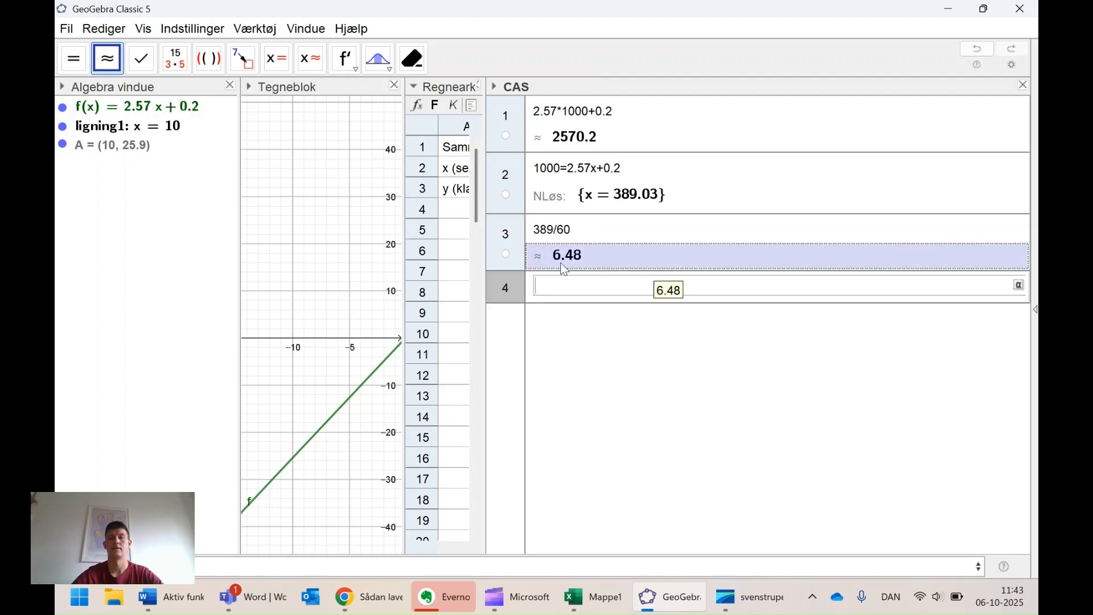